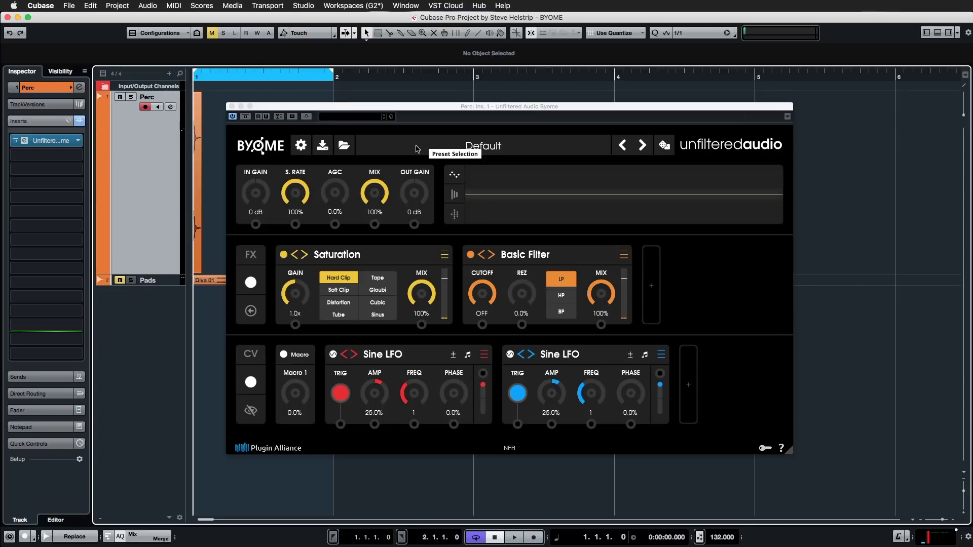
Step: Examine the factory preset categories and the global sample rate, AGC and mix controls
{"action": "left_click", "coordinate": [506, 150]}
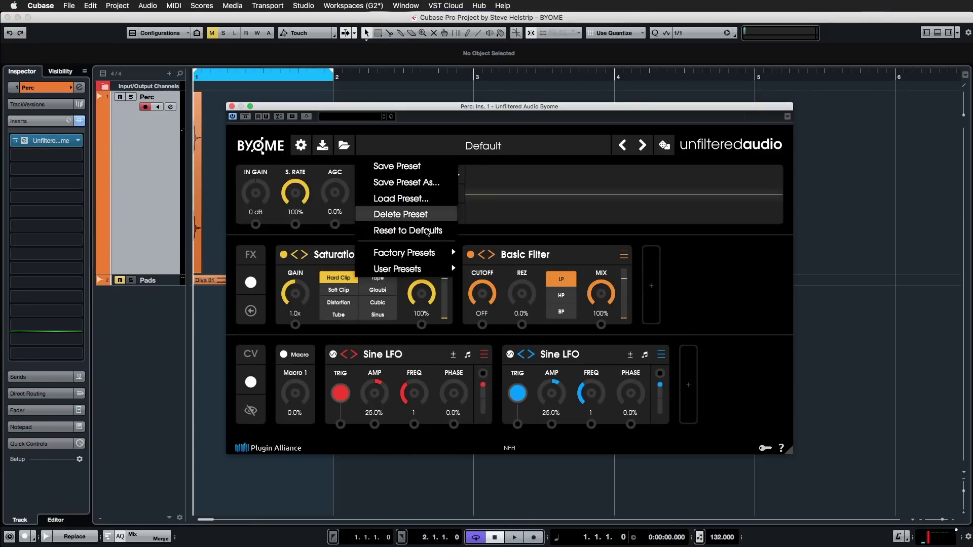
{"action": "mouse_move", "coordinate": [420, 256]}
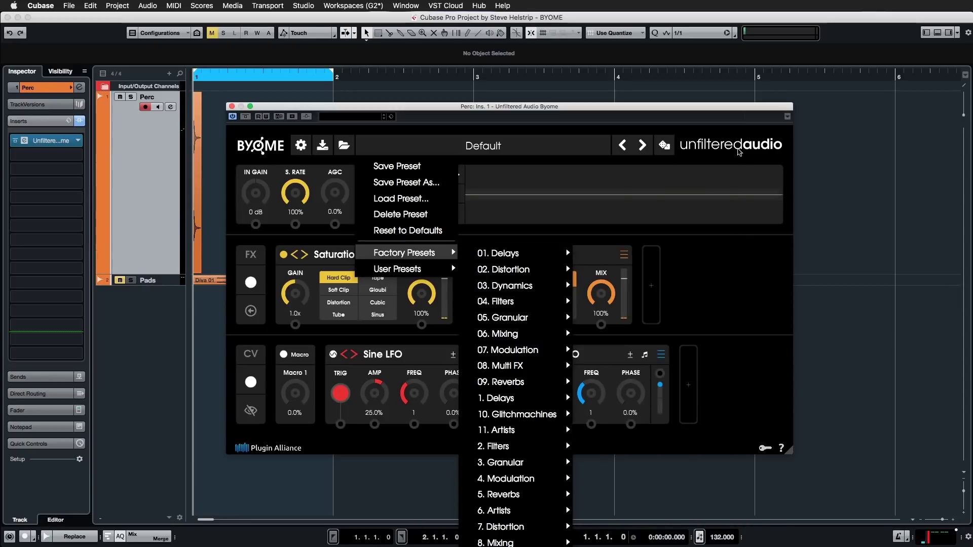
{"action": "left_click", "coordinate": [724, 274]}
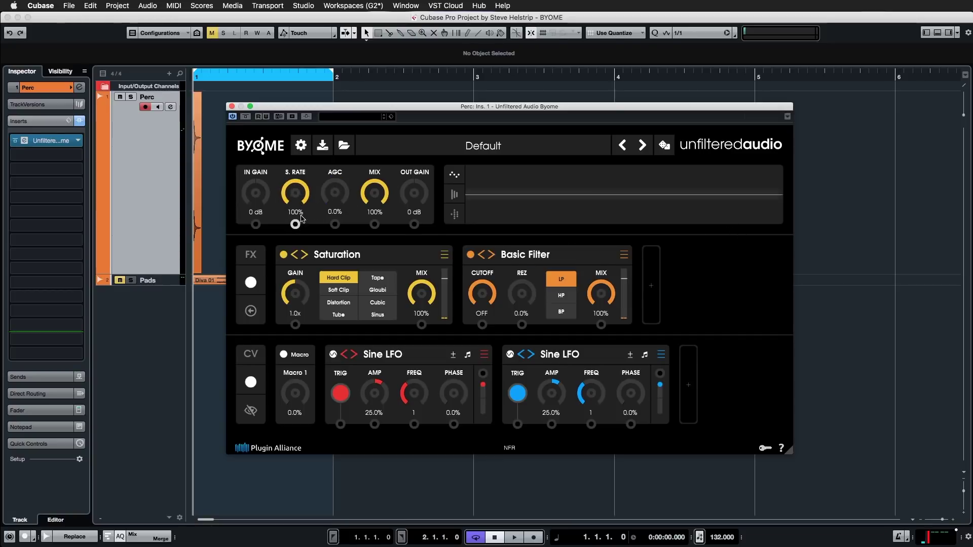
{"action": "mouse_move", "coordinate": [297, 197]}
{"action": "mouse_move", "coordinate": [334, 194]}
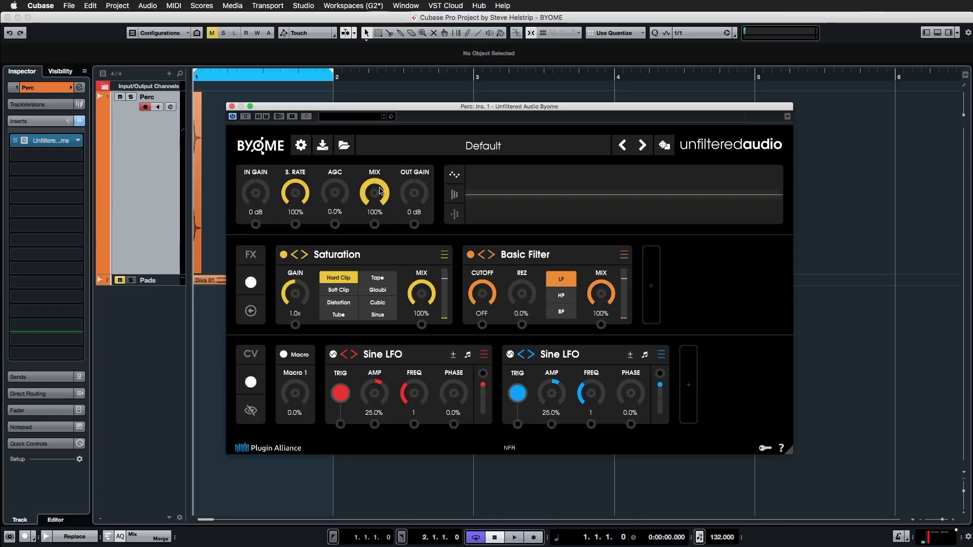
{"action": "mouse_move", "coordinate": [381, 190]}
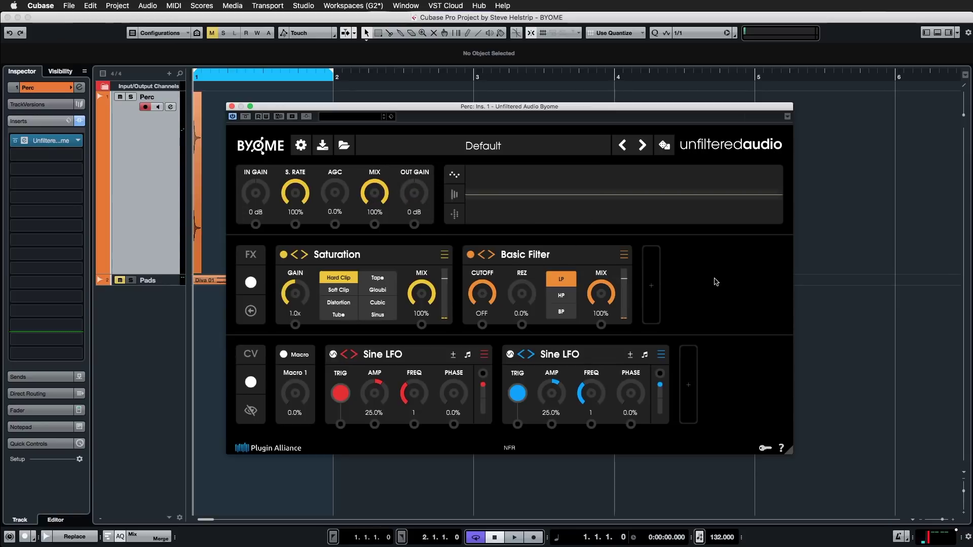
Step: Browse the effect categories available for the Saturation slot, from Delays and Distortions through Filters, Granular and Modulation
{"action": "left_click", "coordinate": [444, 255]}
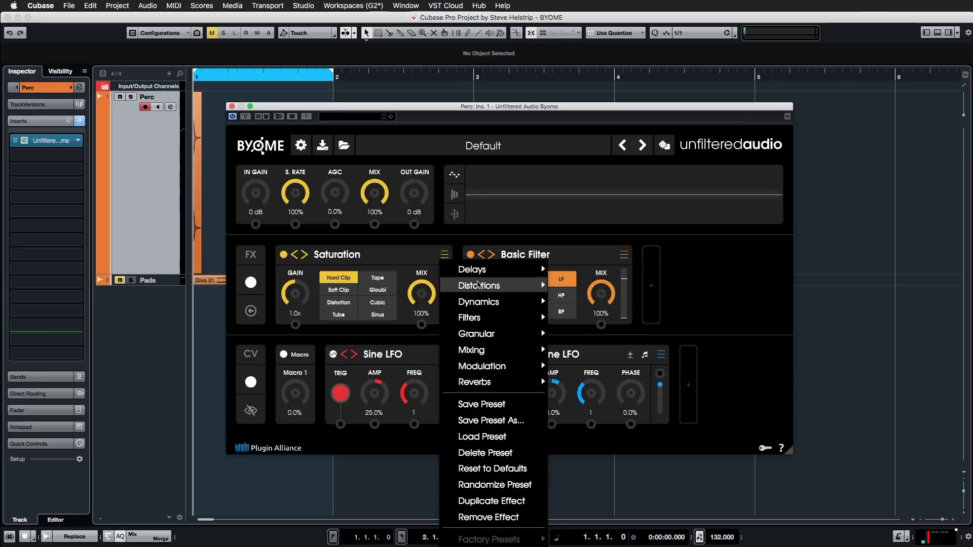
{"action": "mouse_move", "coordinate": [494, 268]}
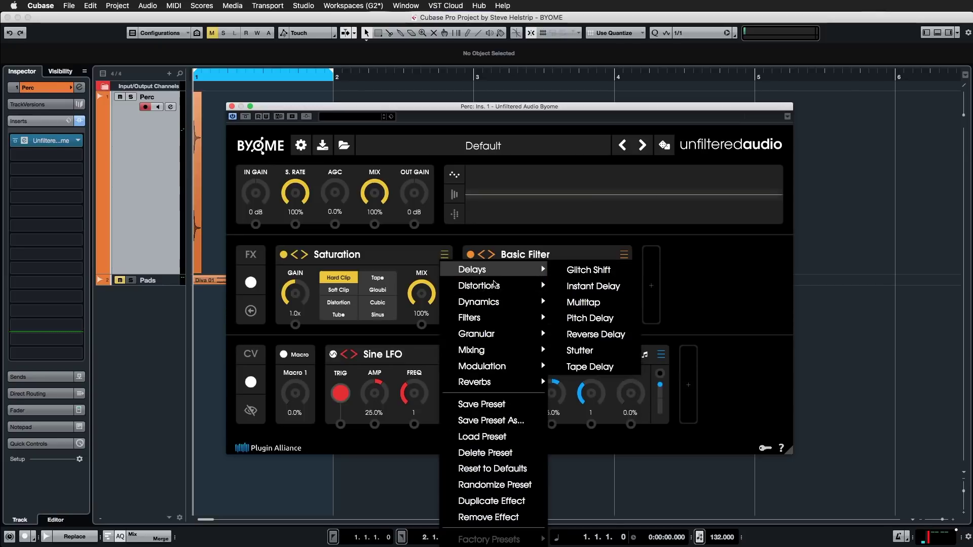
{"action": "mouse_move", "coordinate": [497, 290]}
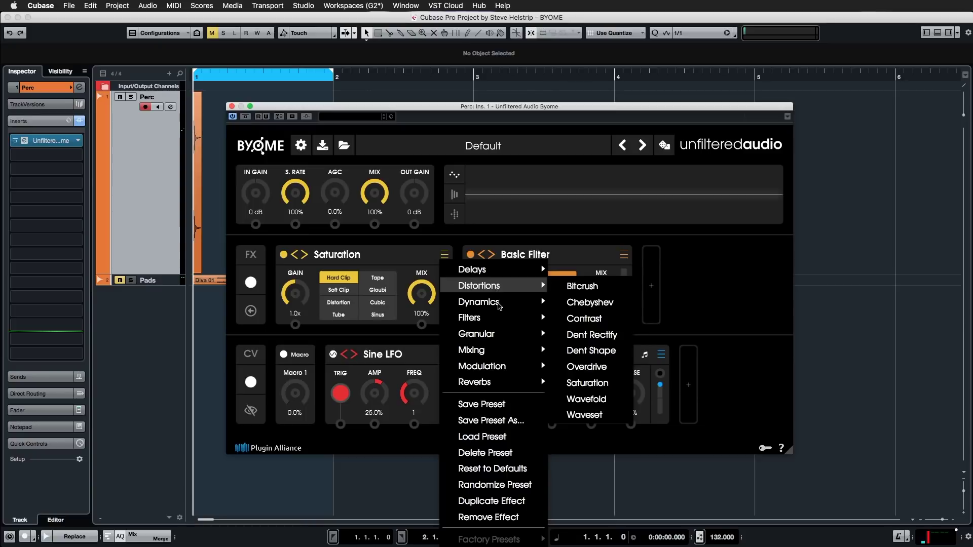
{"action": "mouse_move", "coordinate": [483, 306]}
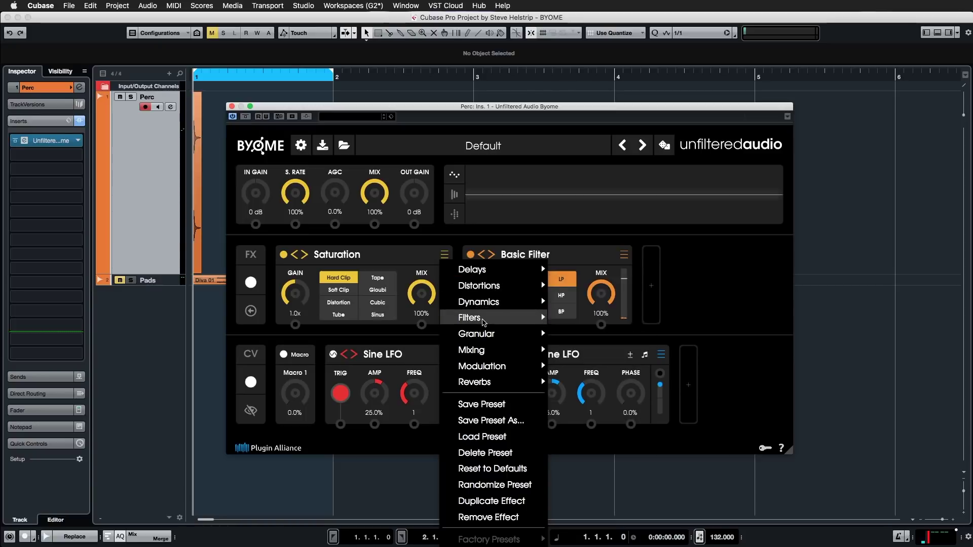
{"action": "mouse_move", "coordinate": [484, 323]}
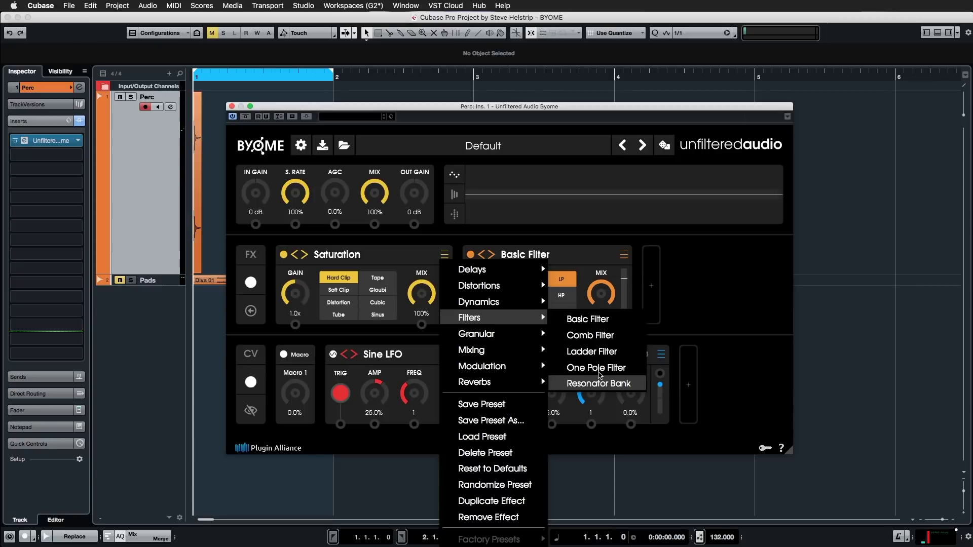
{"action": "mouse_move", "coordinate": [513, 331]}
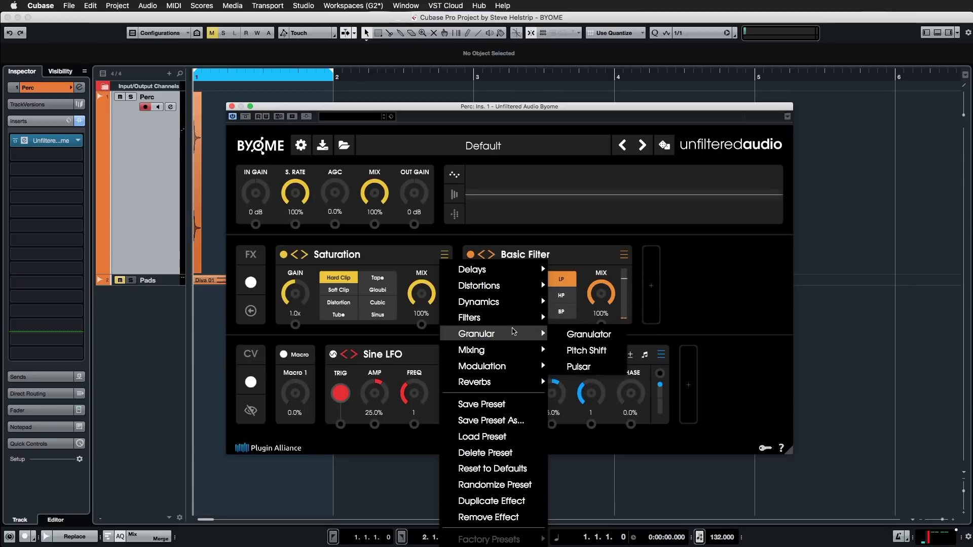
{"action": "mouse_move", "coordinate": [522, 351]}
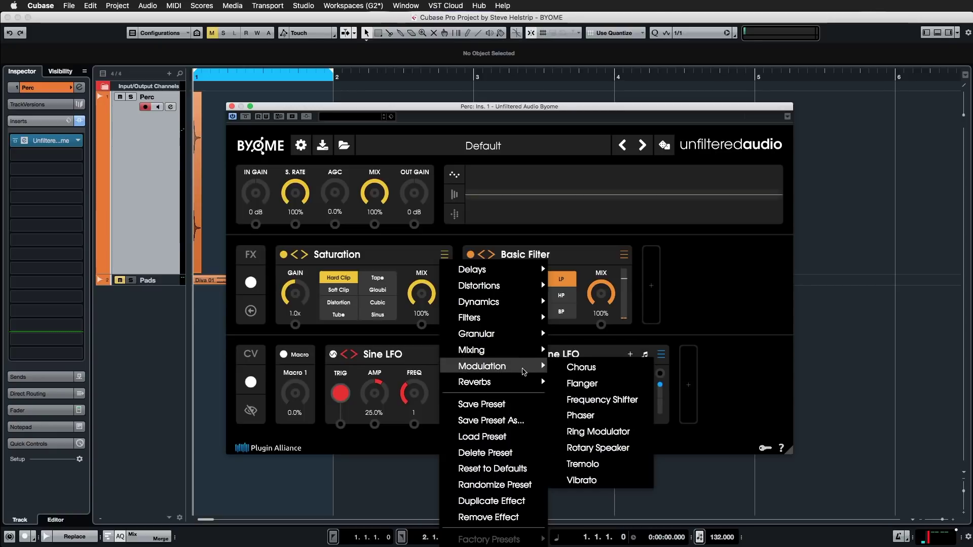
{"action": "left_click", "coordinate": [734, 378]}
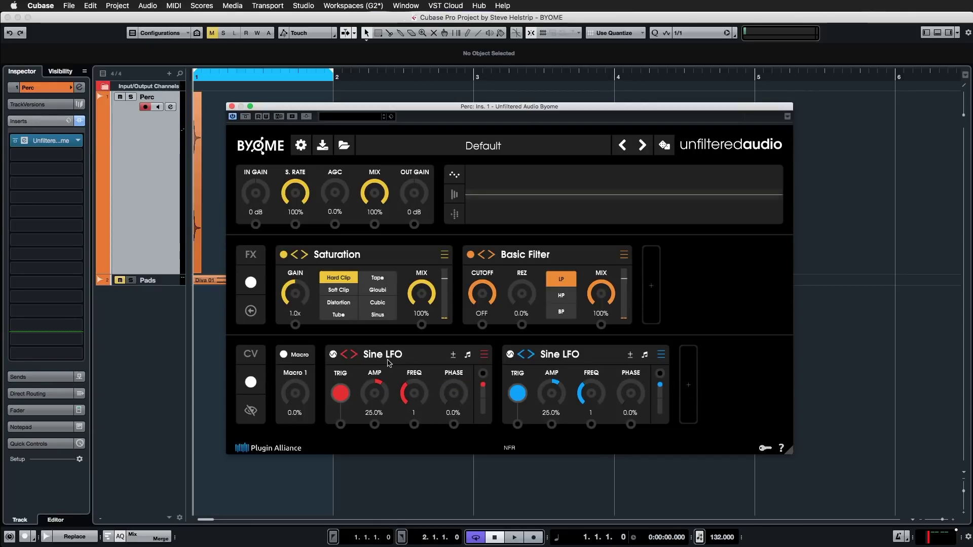
Step: Browse the modulator categories available for the red Sine LFO, including Envelopes, Modifiers and Random Sources
{"action": "left_click", "coordinate": [353, 355]}
{"action": "left_click", "coordinate": [346, 355]}
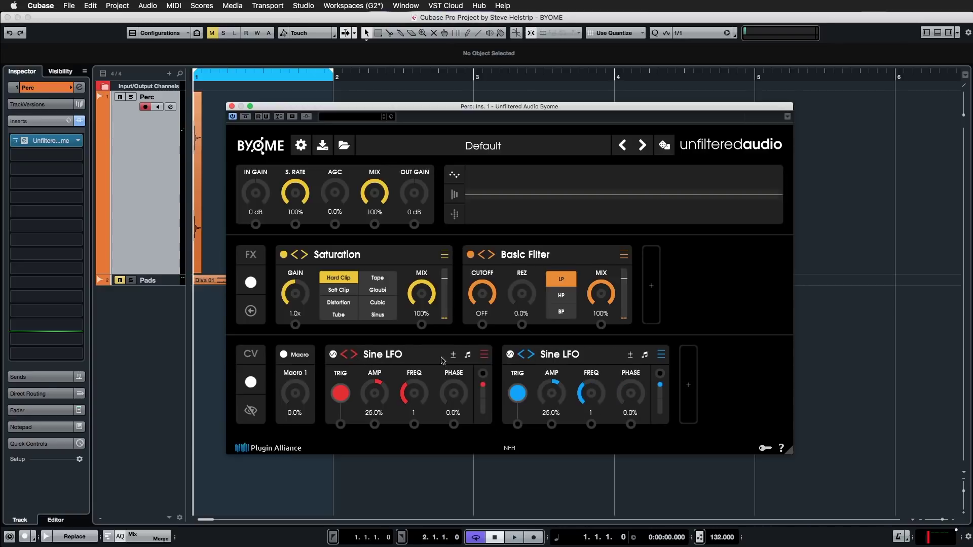
{"action": "left_click", "coordinate": [484, 355]}
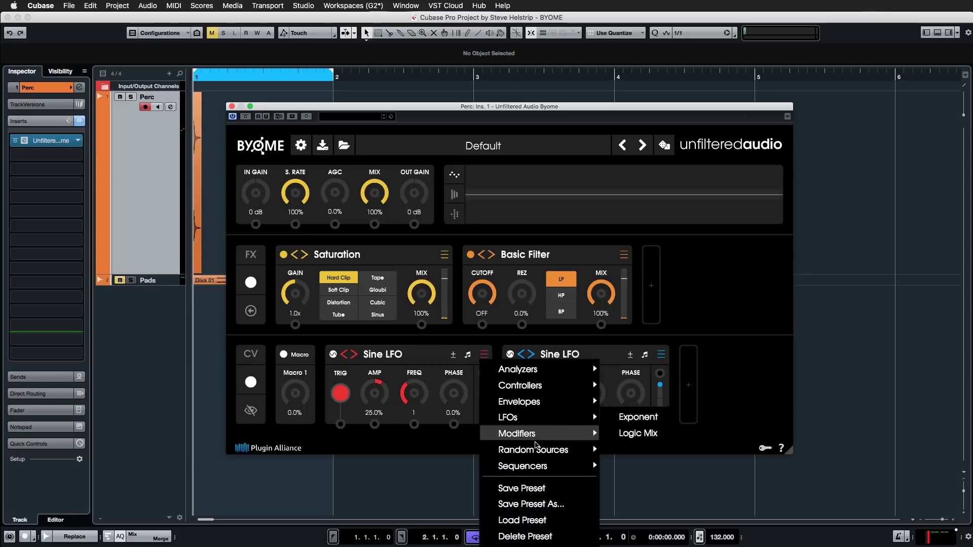
{"action": "mouse_move", "coordinate": [538, 451]}
{"action": "mouse_move", "coordinate": [550, 405]}
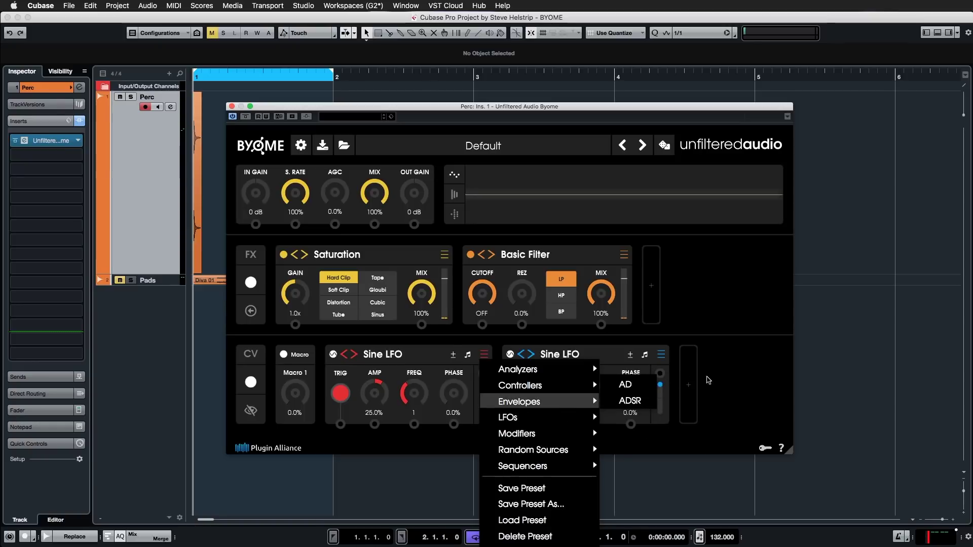
{"action": "left_click", "coordinate": [748, 380]}
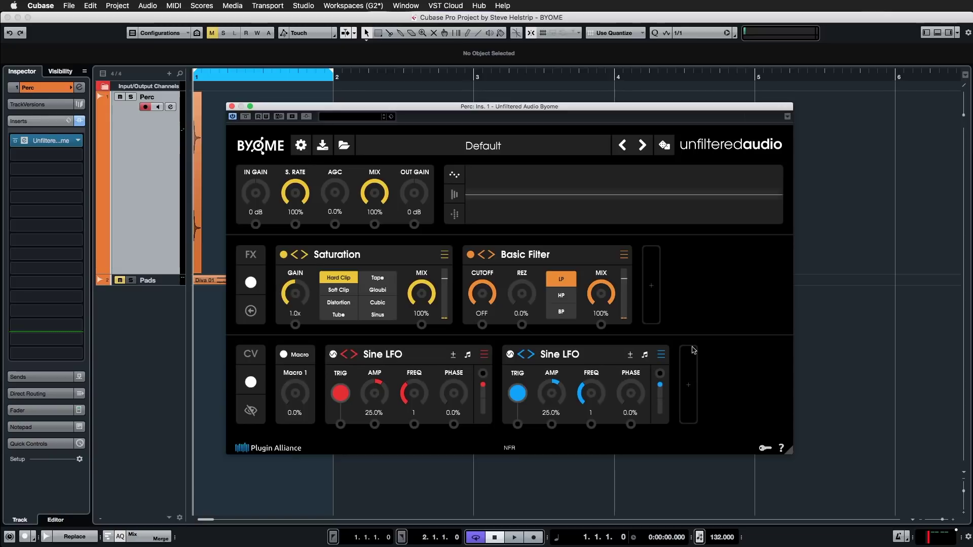
Step: Try the red Sine LFO's compact view and its on/off switch, restoring both
{"action": "left_click", "coordinate": [388, 354]}
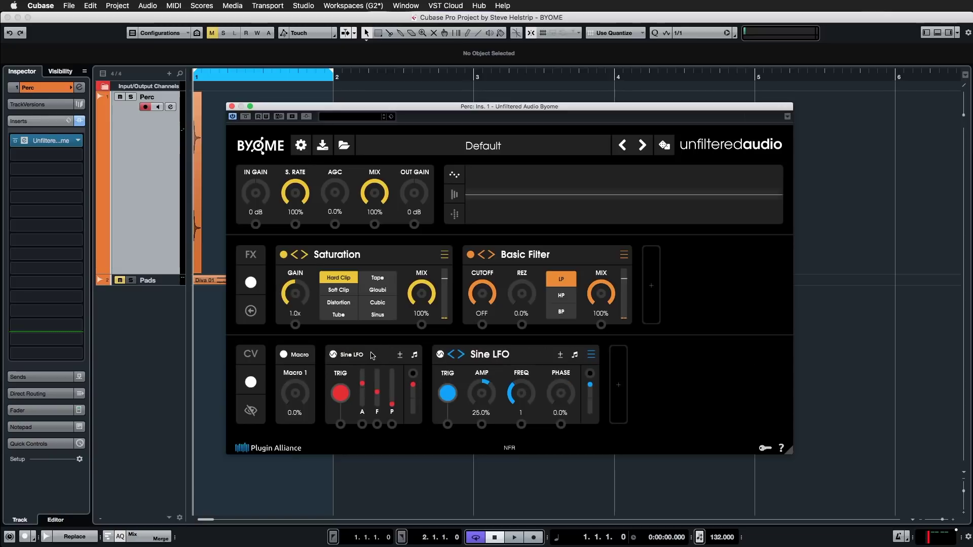
{"action": "left_click", "coordinate": [365, 356]}
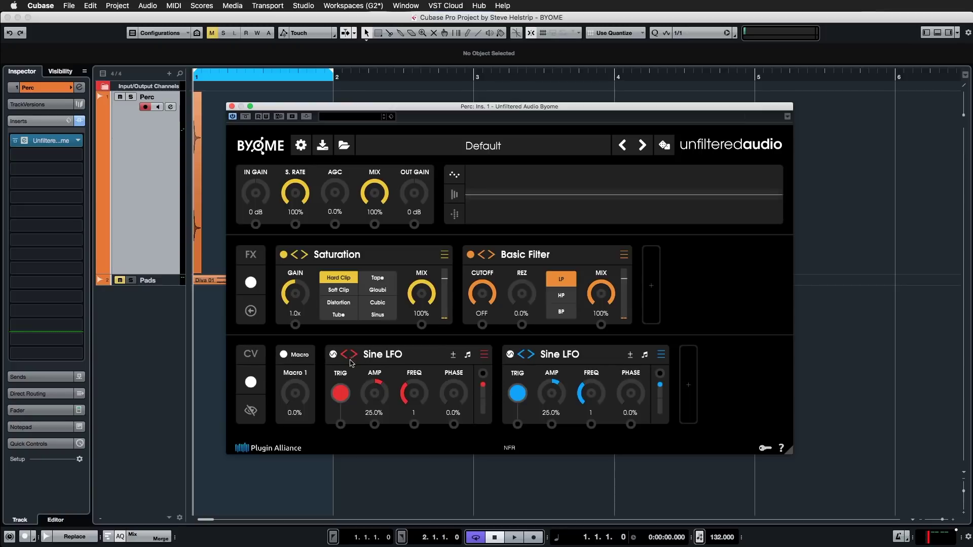
{"action": "left_click", "coordinate": [333, 354]}
{"action": "left_click", "coordinate": [333, 355]}
{"action": "left_click", "coordinate": [794, 456]}
Step: Solo the Perc track and replace the Saturation effect with a Multitap delay
{"action": "key", "text": "s"}
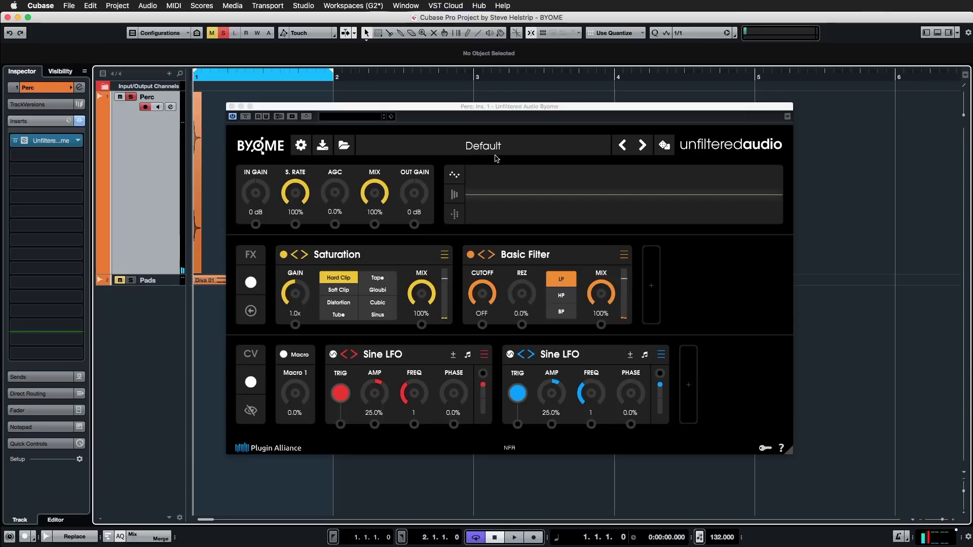
{"action": "left_click", "coordinate": [443, 259]}
{"action": "mouse_move", "coordinate": [463, 282]}
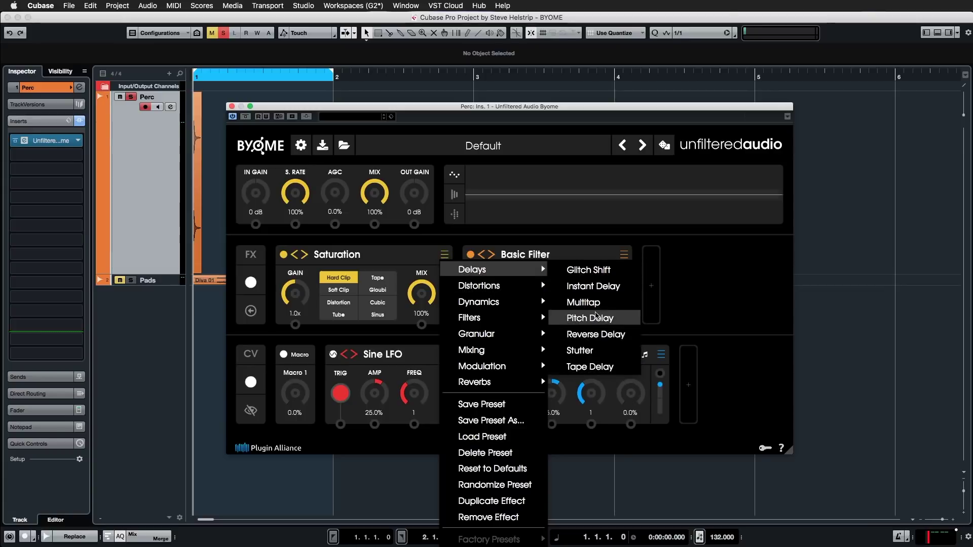
{"action": "left_click", "coordinate": [597, 306]}
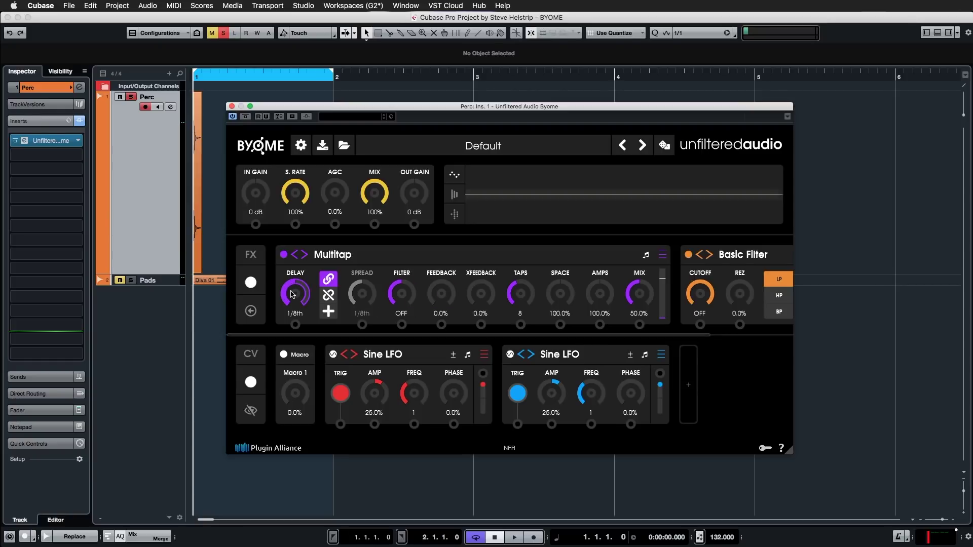
Step: Set the Multitap's delay time to 1/2, taps to 16, space to 102% and mix to 43.7%
{"action": "left_click_drag", "start_coordinate": [293, 291], "coordinate": [297, 245]}
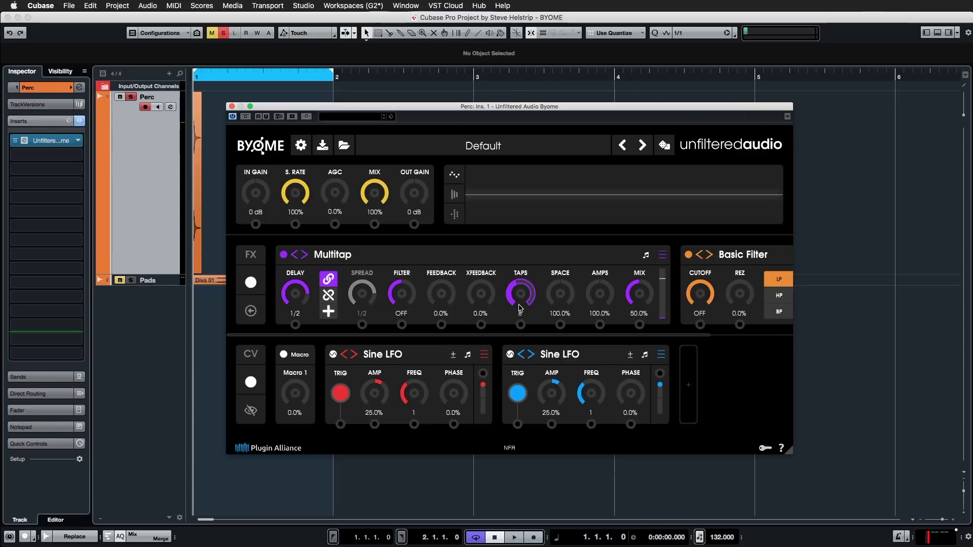
{"action": "left_click_drag", "start_coordinate": [520, 294], "coordinate": [515, 145]}
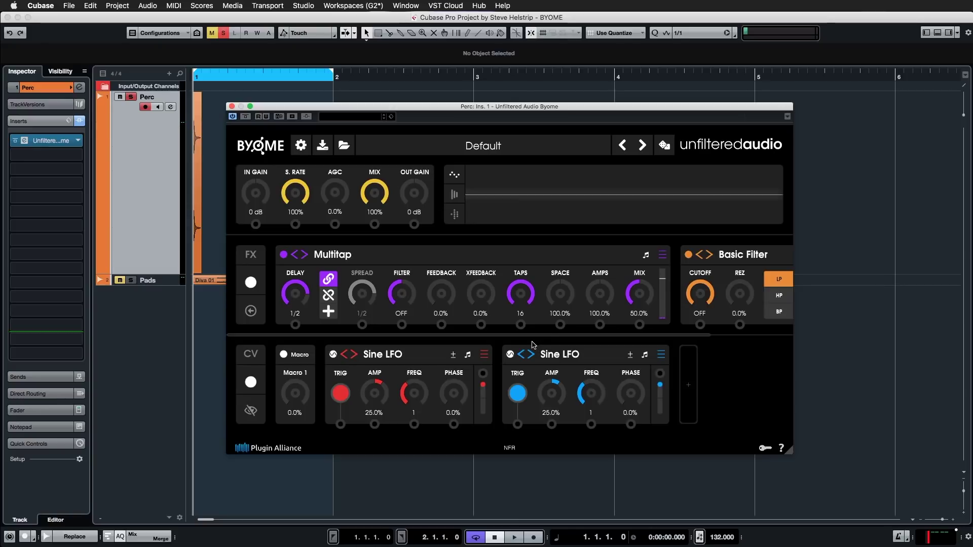
{"action": "mouse_move", "coordinate": [565, 296]}
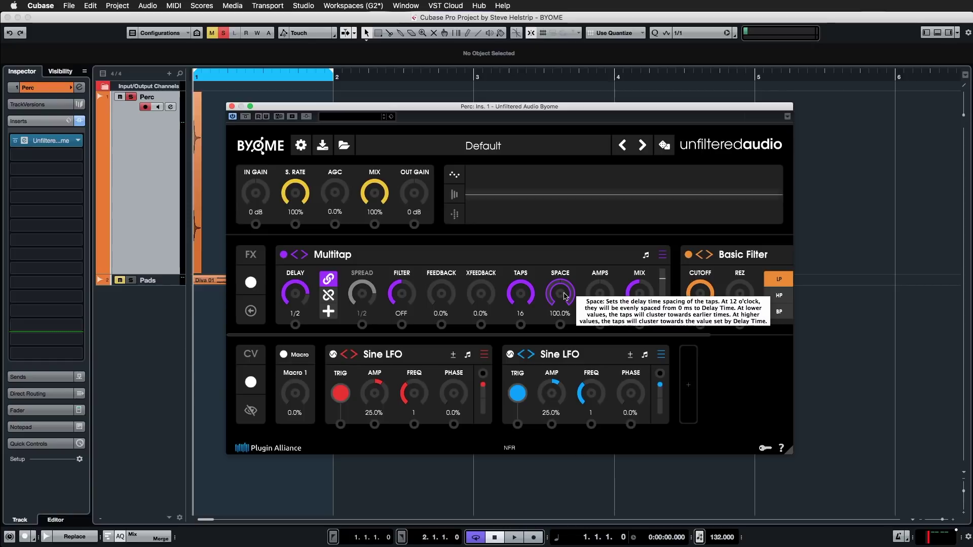
{"action": "left_click_drag", "start_coordinate": [566, 296], "coordinate": [561, 277]}
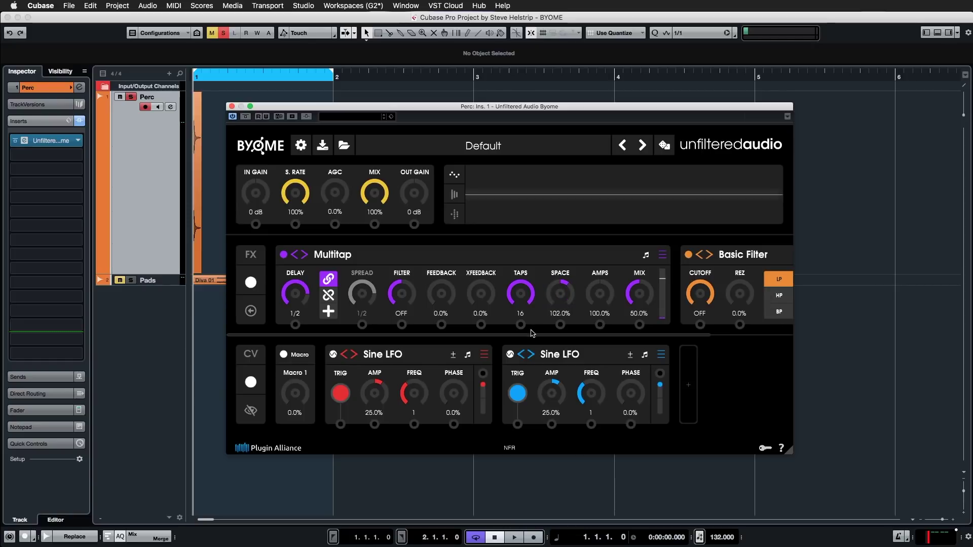
{"action": "left_click_drag", "start_coordinate": [641, 296], "coordinate": [644, 301]}
Step: Audition different tap spacings on the percussion loop and set the Multitap's space to about 110.4%
{"action": "key", "text": "space"}
{"action": "left_click_drag", "start_coordinate": [567, 295], "coordinate": [565, 302]}
{"action": "key", "text": "space"}
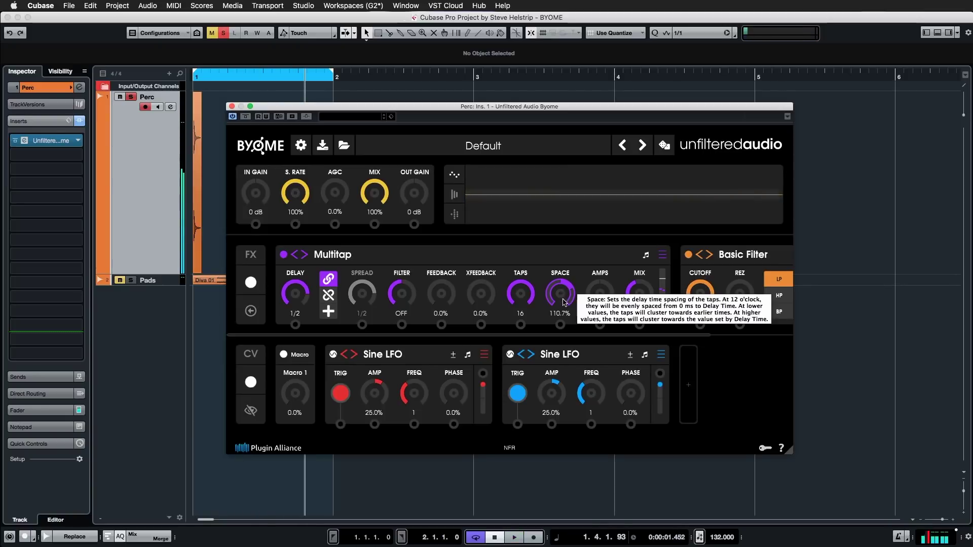
{"action": "left_click_drag", "start_coordinate": [564, 297], "coordinate": [562, 364]}
{"action": "key", "text": "space"}
{"action": "key", "text": "space"}
{"action": "left_click_drag", "start_coordinate": [556, 358], "coordinate": [555, 234]}
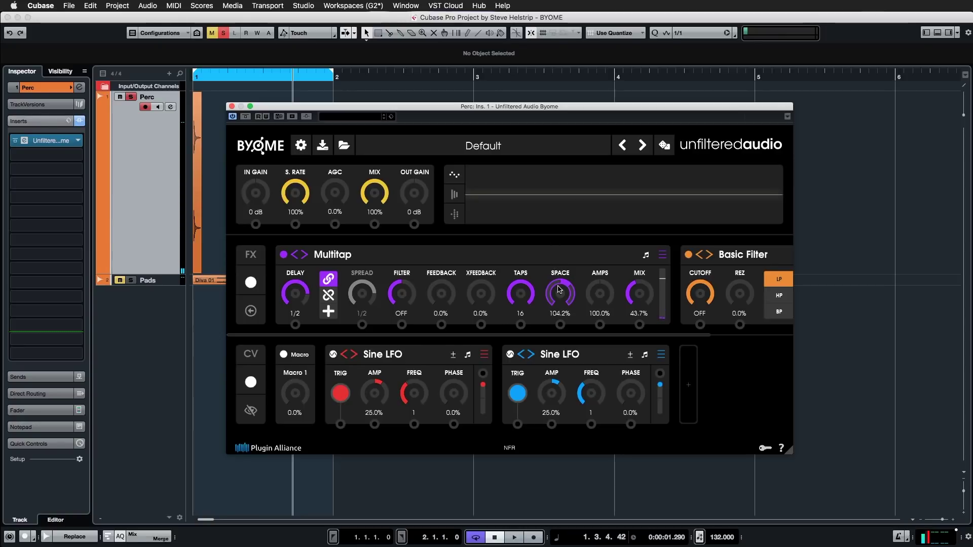
{"action": "key", "text": "space"}
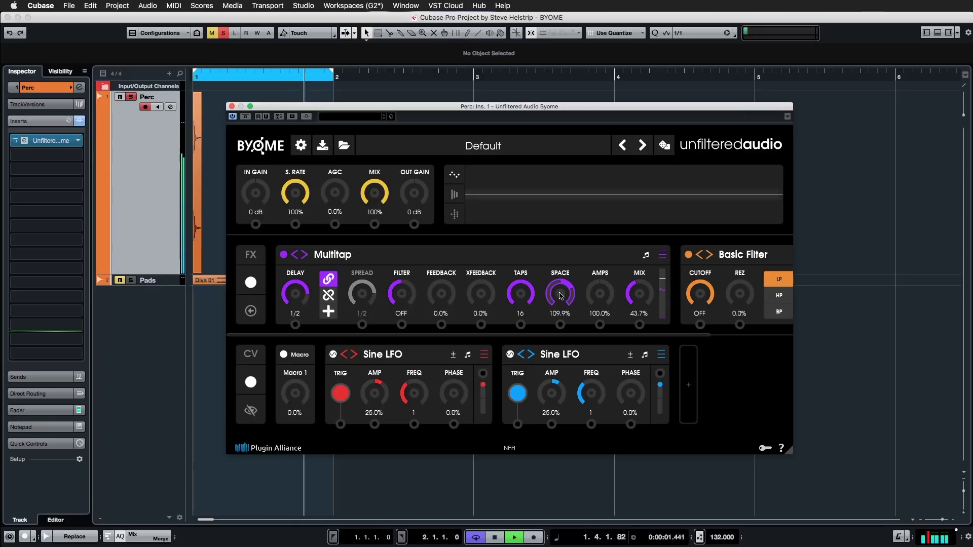
{"action": "key", "text": "space"}
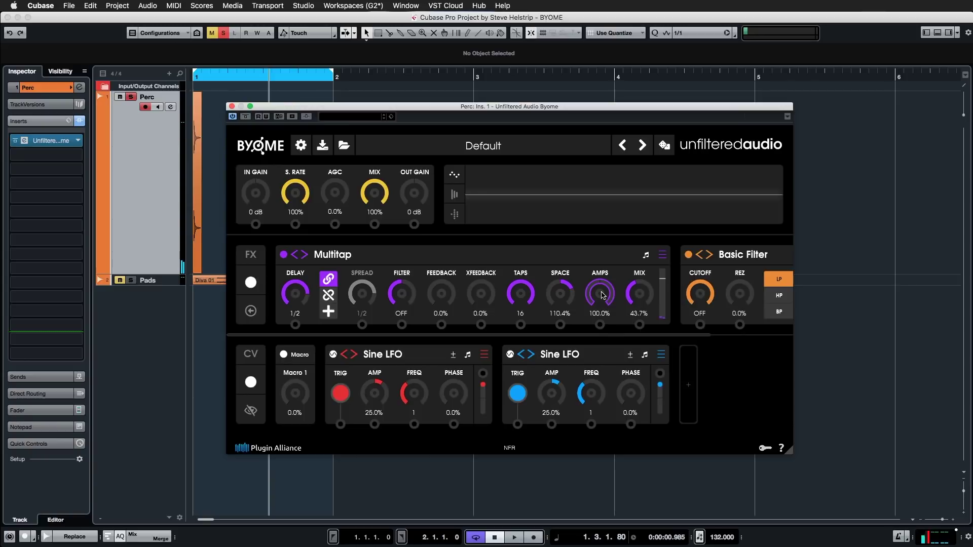
Step: Raise the Multitap's amps to about 132.7% while playing the percussion loop
{"action": "left_click_drag", "start_coordinate": [603, 260], "coordinate": [604, 256]}
{"action": "key", "text": "space"}
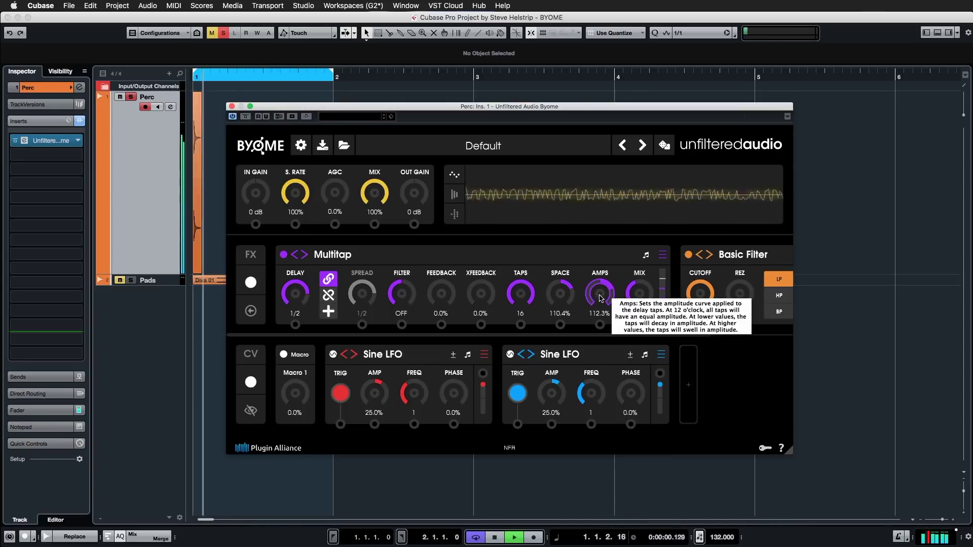
{"action": "scroll", "coordinate": [600, 297], "scroll_direction": "up", "scroll_amount": 1}
{"action": "scroll", "coordinate": [600, 297], "scroll_direction": "up", "scroll_amount": 5}
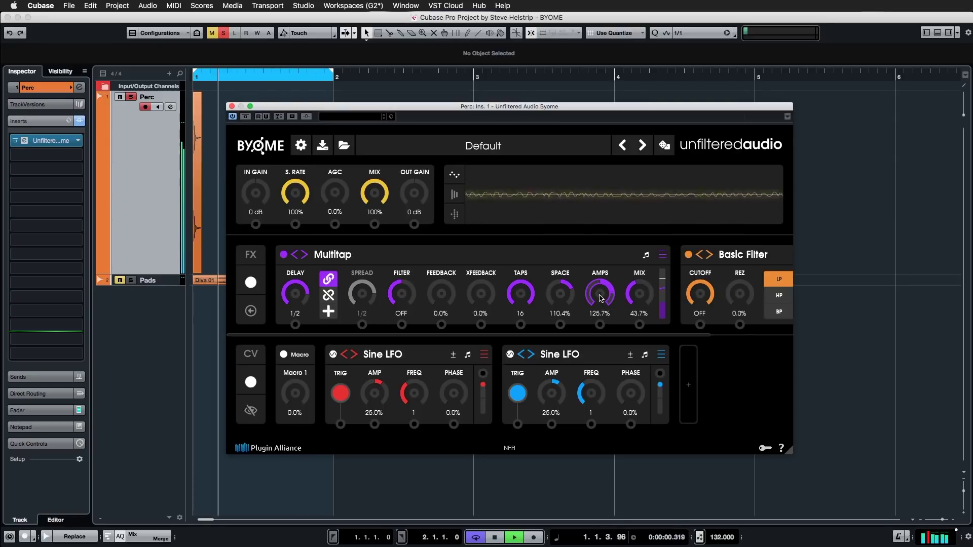
{"action": "scroll", "coordinate": [599, 297], "scroll_direction": "up", "scroll_amount": 1}
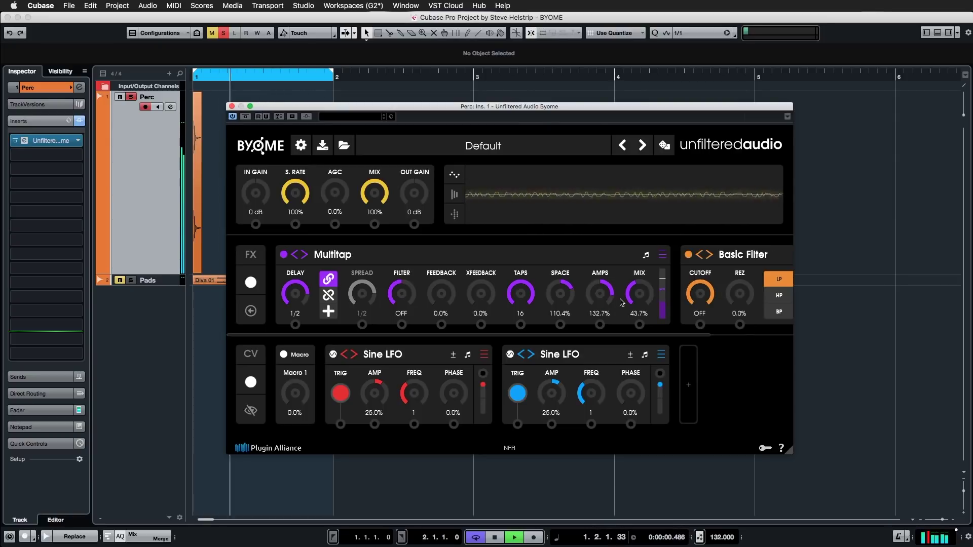
Step: Set the Multitap's mix to 100%, audition the loop, and return the playhead to the start
{"action": "key", "text": "space"}
{"action": "scroll", "coordinate": [638, 292], "scroll_direction": "up", "scroll_amount": 2}
{"action": "scroll", "coordinate": [637, 292], "scroll_direction": "up", "scroll_amount": 16}
{"action": "key", "text": "space"}
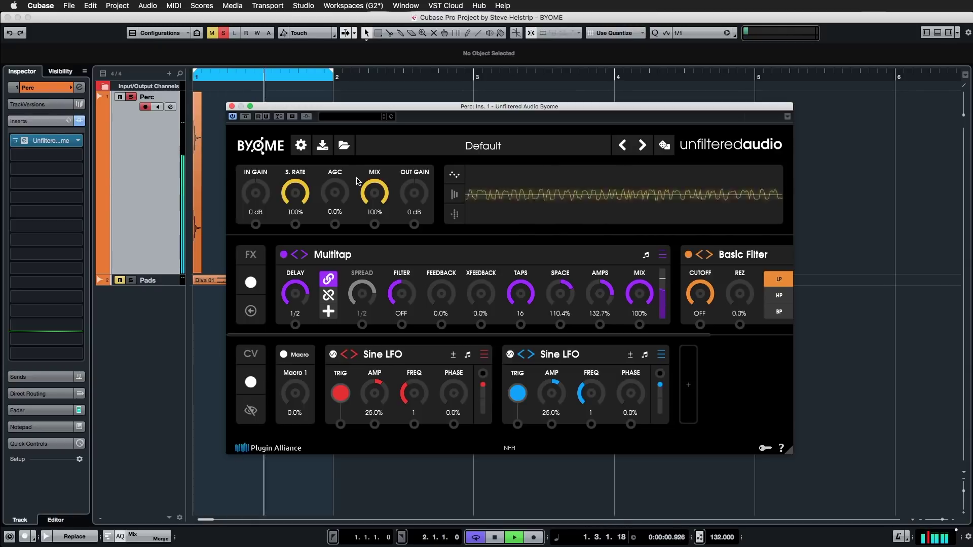
{"action": "key", "text": "space"}
{"action": "key", "text": "KP_0"}
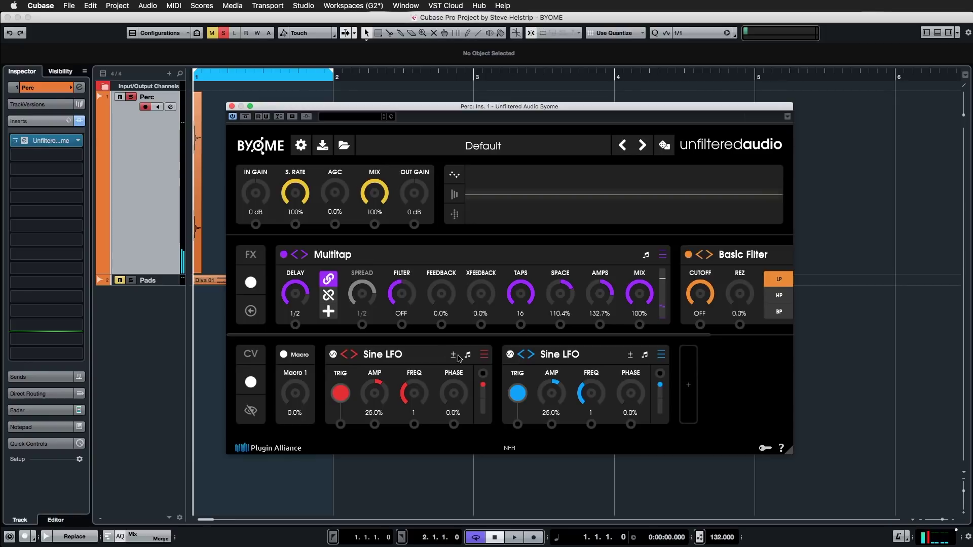
Step: Collapse the Multitap and replace the Basic Filter after it with a Tape Delay
{"action": "left_click", "coordinate": [434, 260]}
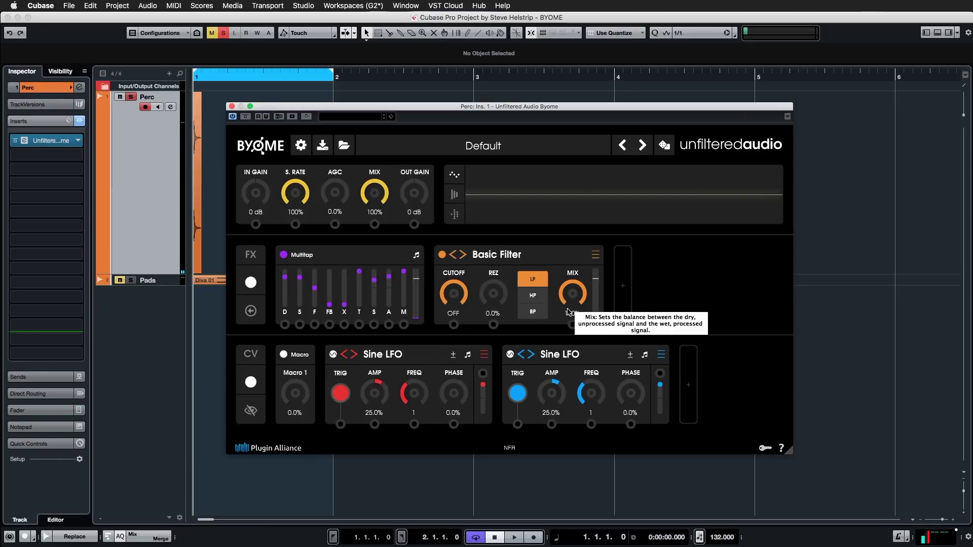
{"action": "left_click", "coordinate": [597, 256]}
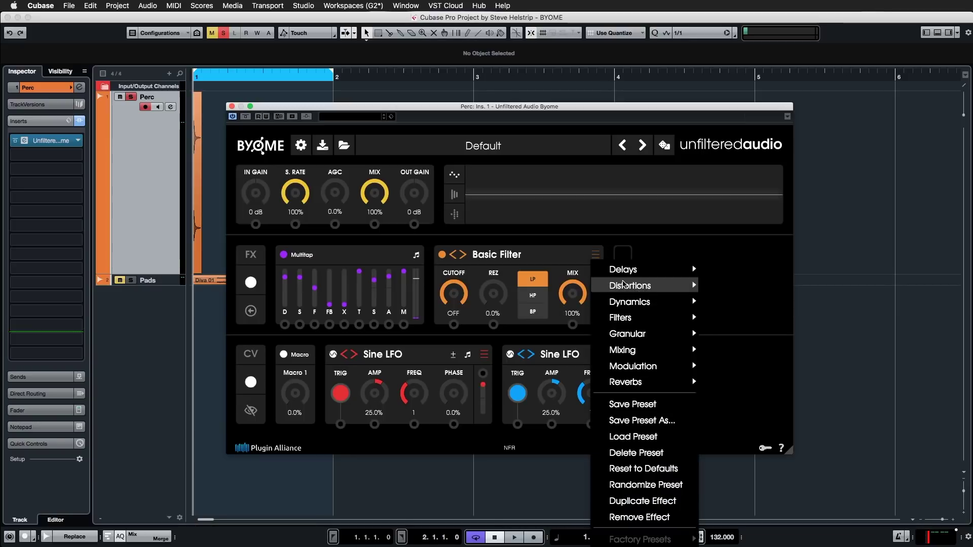
{"action": "mouse_move", "coordinate": [659, 269]}
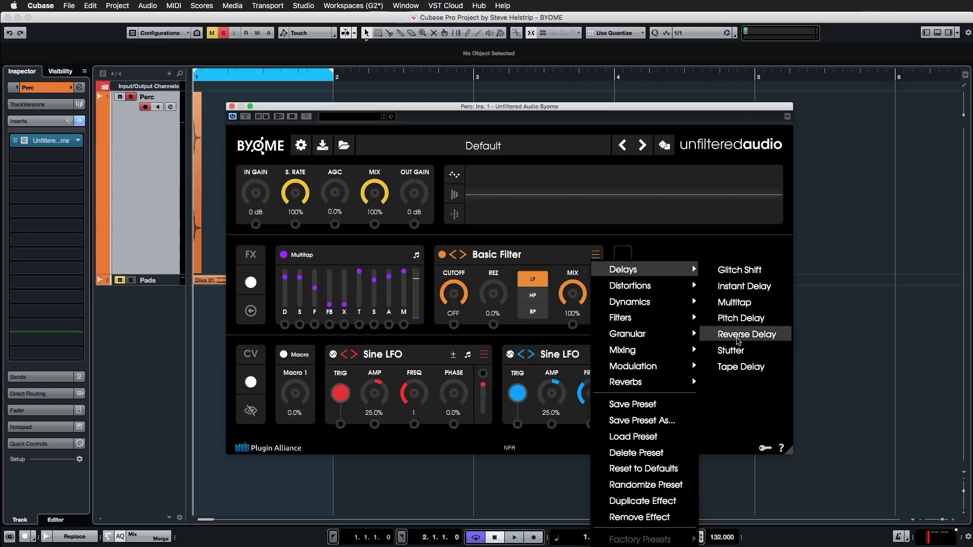
{"action": "left_click", "coordinate": [741, 367]}
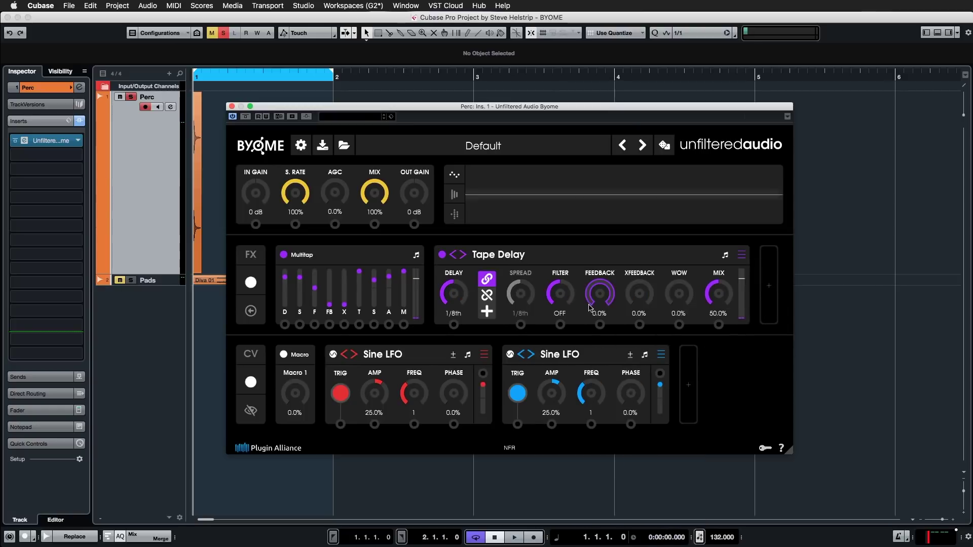
Step: Set the Tape Delay's delay time to 1/4th, audition the loop, and lower its mix to 44.9%
{"action": "left_click_drag", "start_coordinate": [451, 296], "coordinate": [455, 268]}
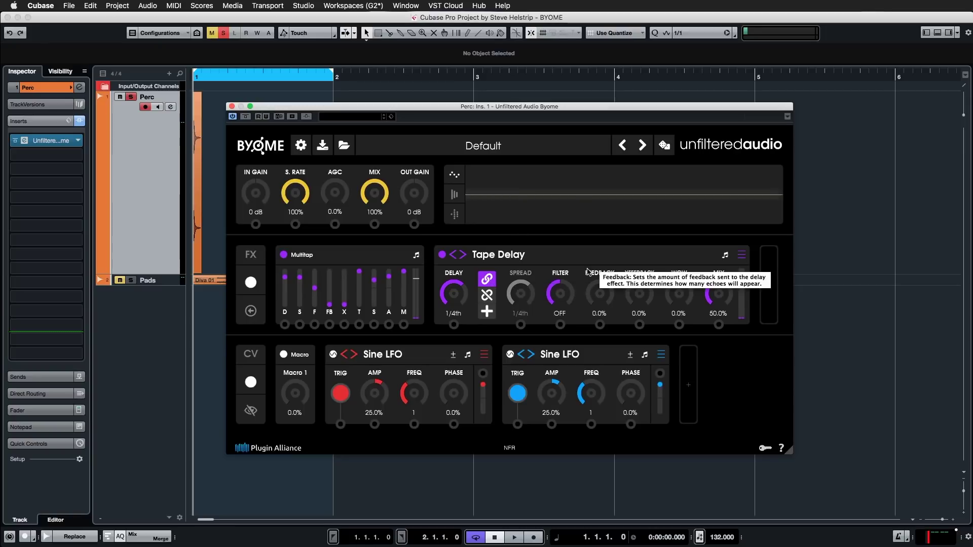
{"action": "key", "text": "space"}
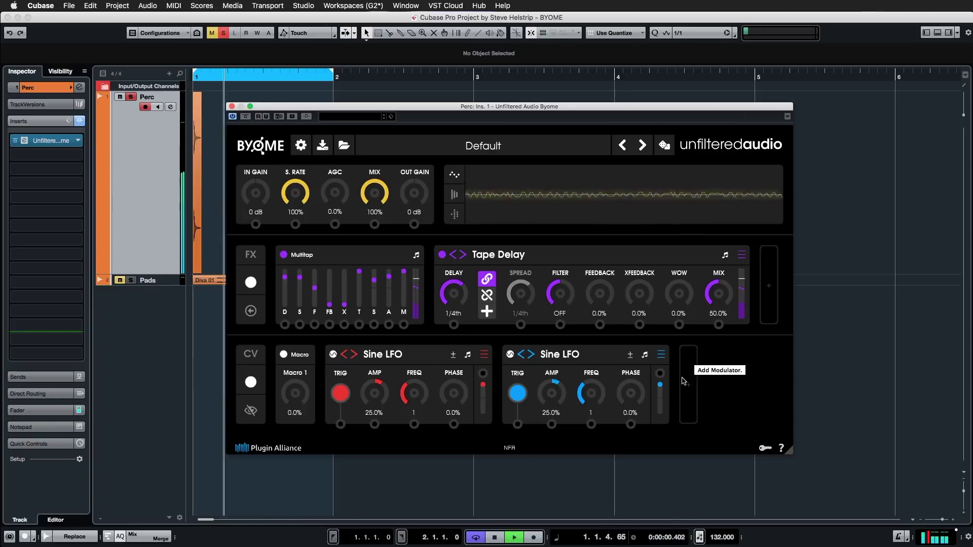
{"action": "key", "text": "space"}
{"action": "left_click_drag", "start_coordinate": [718, 284], "coordinate": [569, 339]}
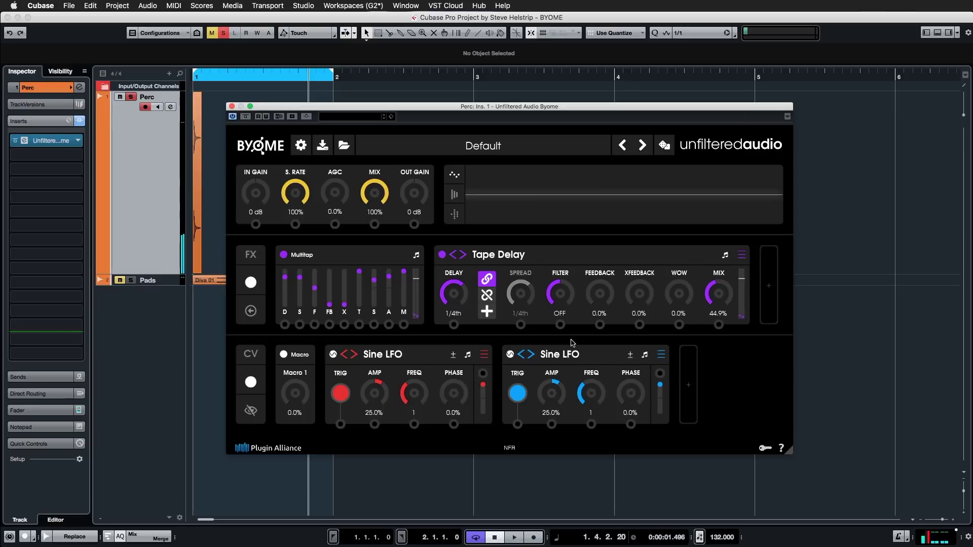
Step: Switch the Tape Delay's spread to offset mode, set it to +1/16th, and audition the loop
{"action": "left_click", "coordinate": [487, 311]}
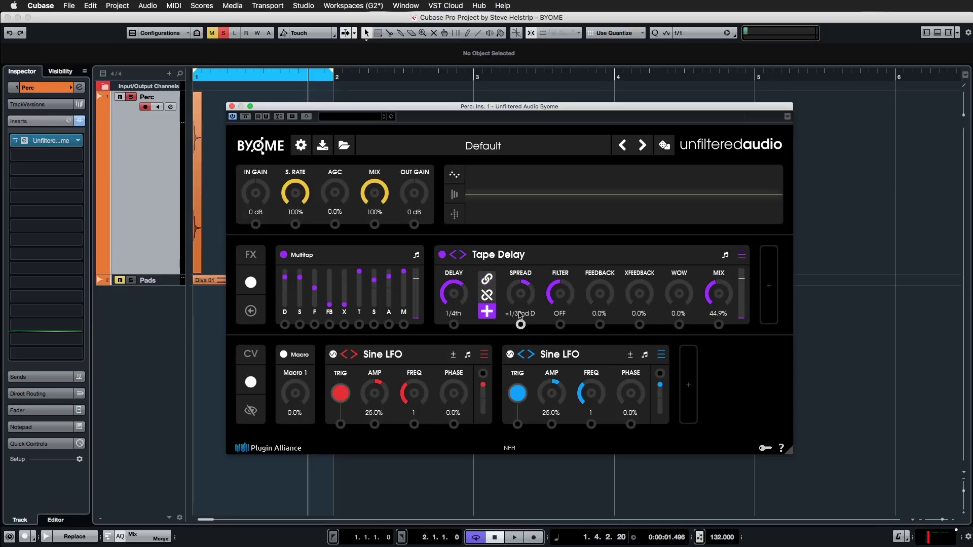
{"action": "left_click_drag", "start_coordinate": [522, 295], "coordinate": [522, 290]}
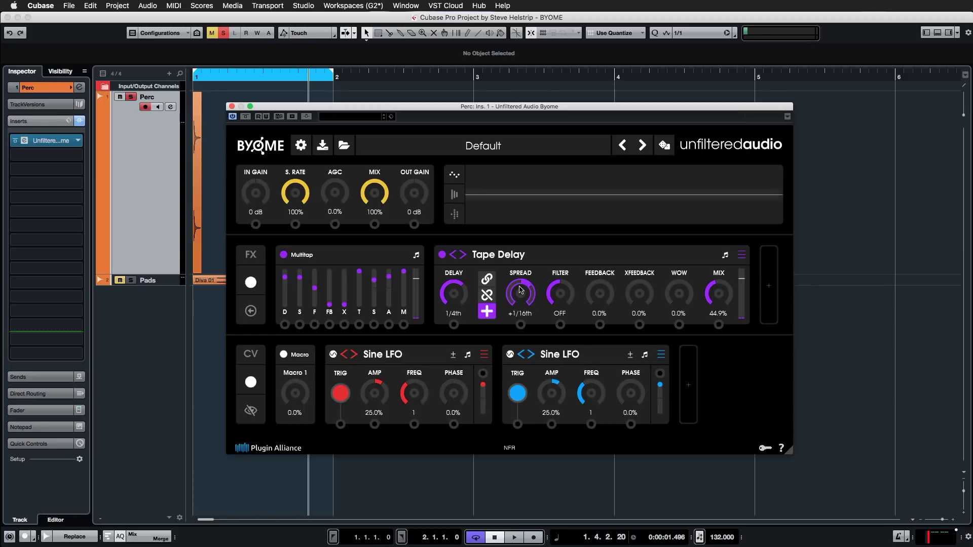
{"action": "key", "text": "space"}
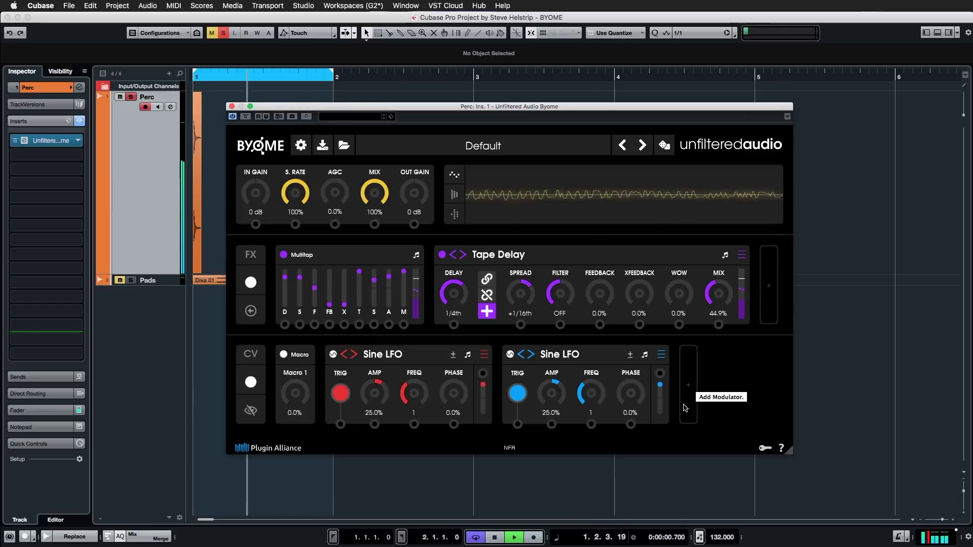
{"action": "key", "text": "space"}
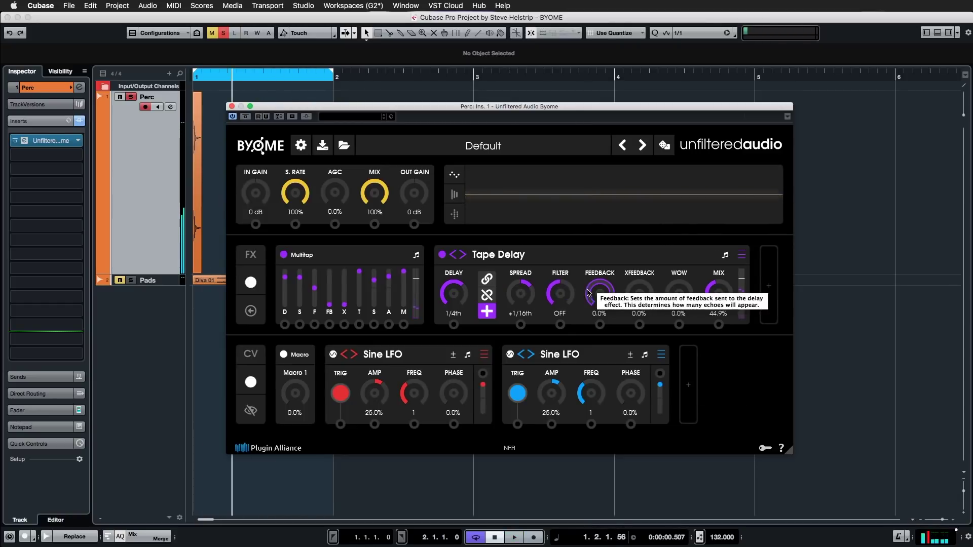
Step: Audition high-pass and low-pass settings of the Tape Delay's filter and settle on a 5.46k low-pass
{"action": "left_click_drag", "start_coordinate": [558, 299], "coordinate": [558, 273]}
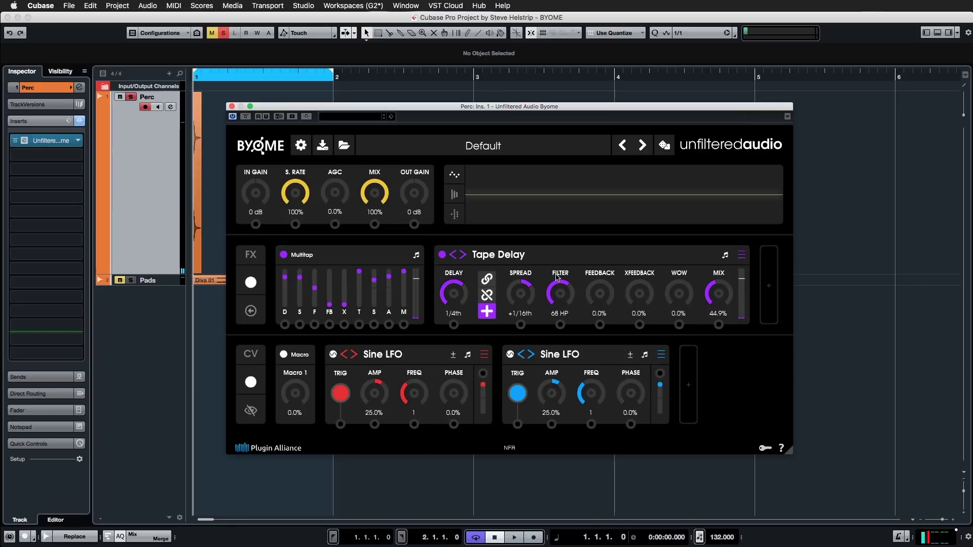
{"action": "key", "text": "space"}
{"action": "key", "text": "space"}
{"action": "left_click_drag", "start_coordinate": [559, 301], "coordinate": [560, 350]}
{"action": "key", "text": "space"}
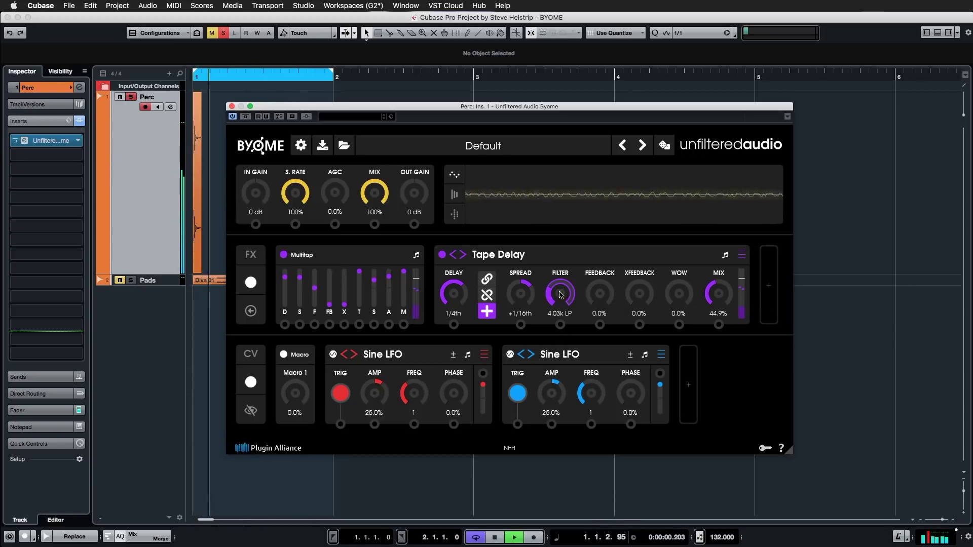
{"action": "left_click_drag", "start_coordinate": [561, 296], "coordinate": [560, 290]}
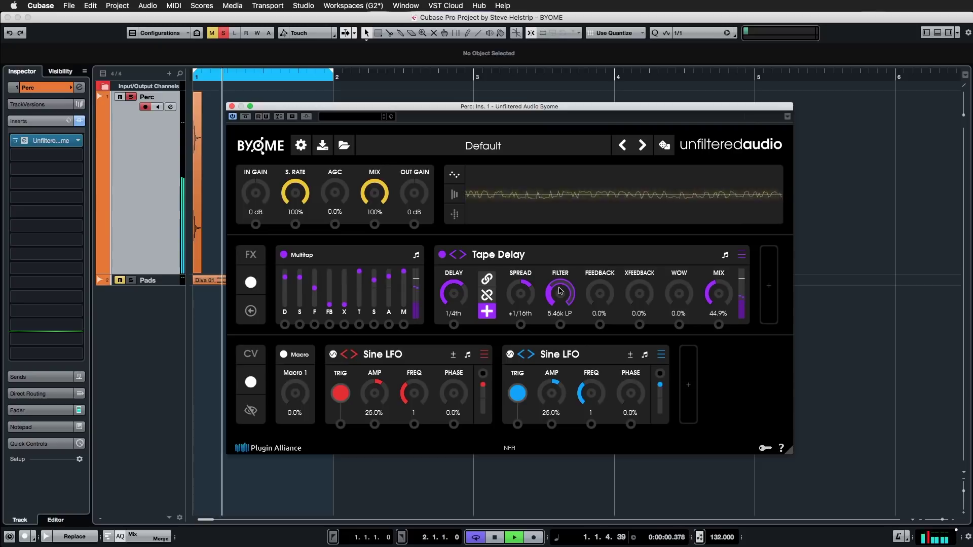
{"action": "key", "text": "space"}
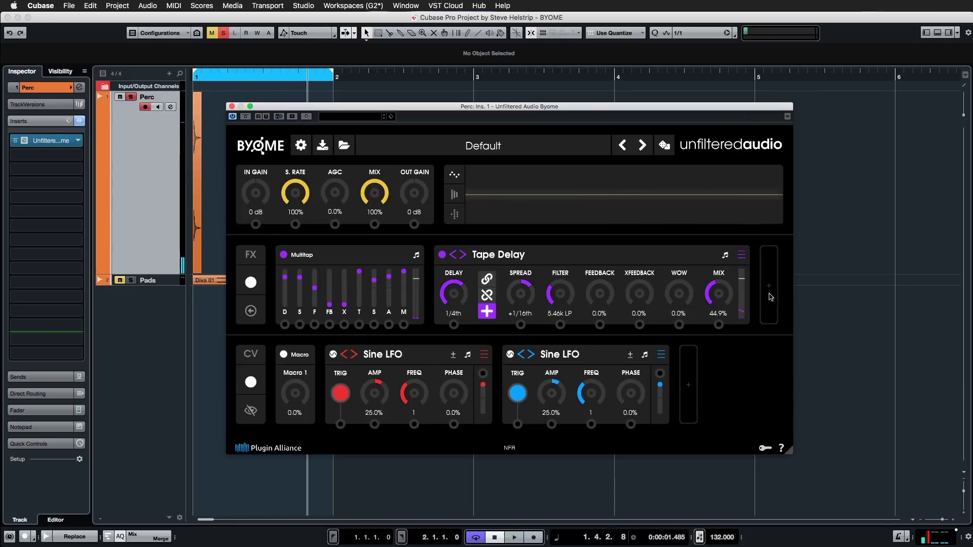
Step: Collapse the Tape Delay and add a Renoun Reverb after it in the effect chain
{"action": "left_click", "coordinate": [525, 254]}
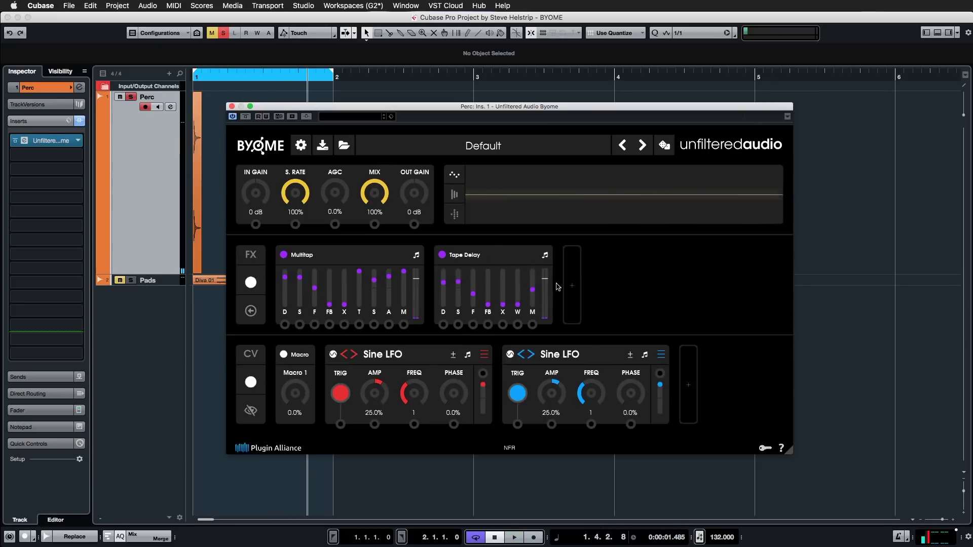
{"action": "left_click", "coordinate": [572, 286]}
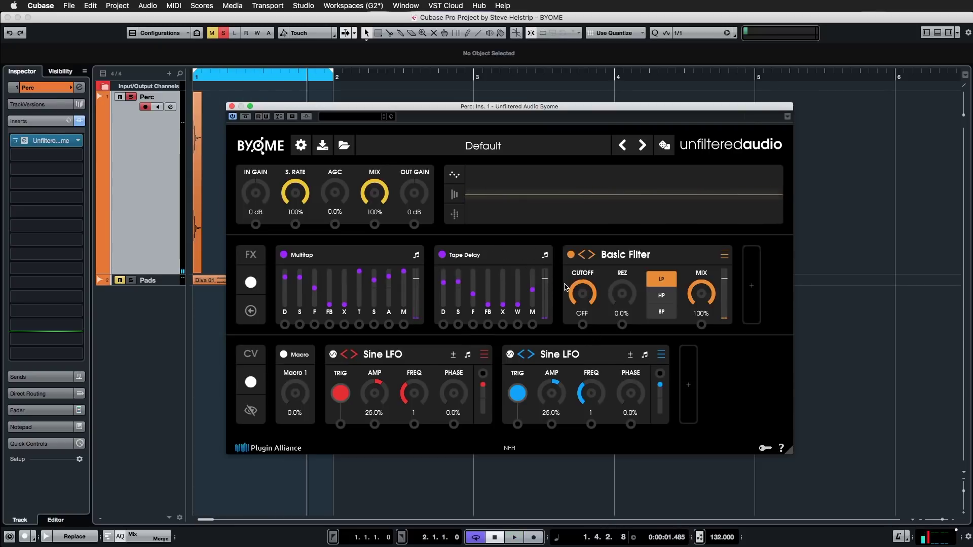
{"action": "left_click", "coordinate": [723, 256]}
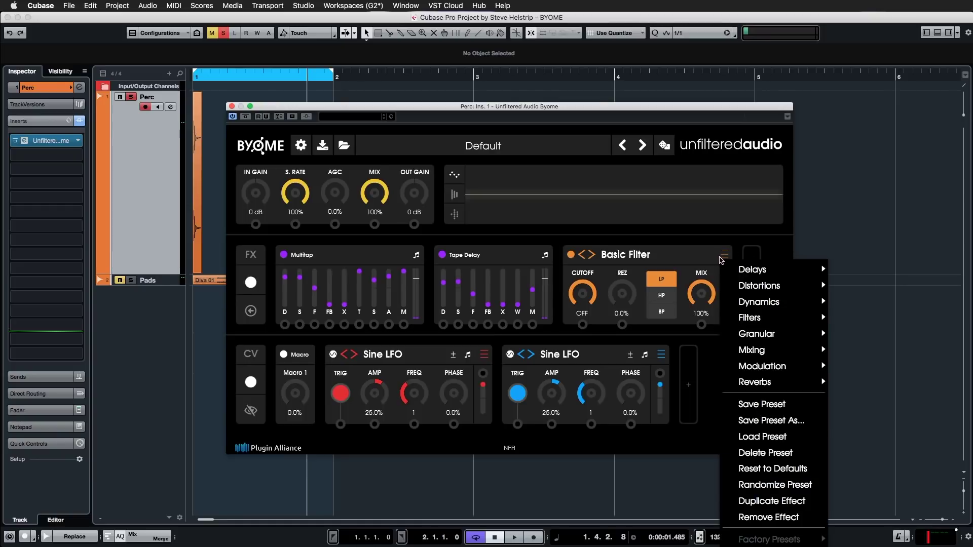
{"action": "mouse_move", "coordinate": [763, 377]}
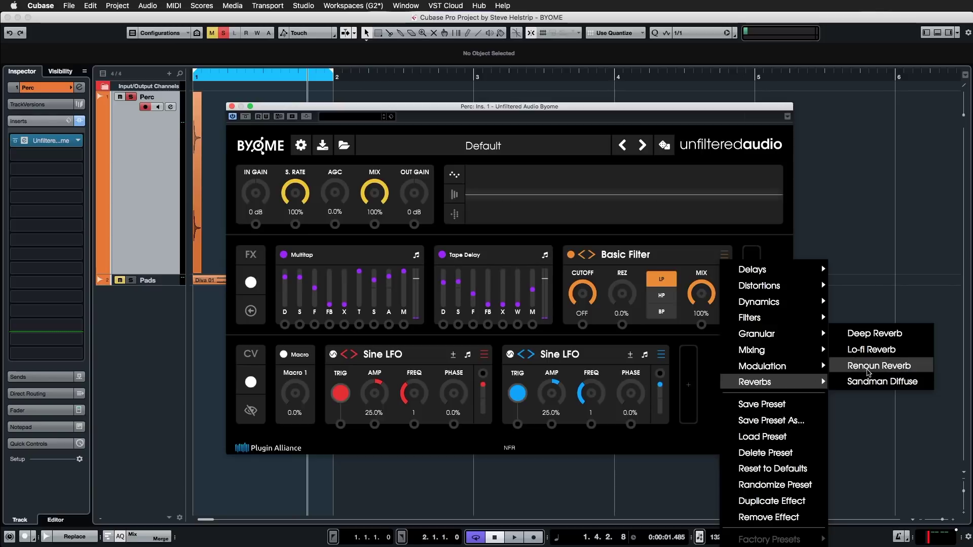
{"action": "left_click", "coordinate": [868, 366]}
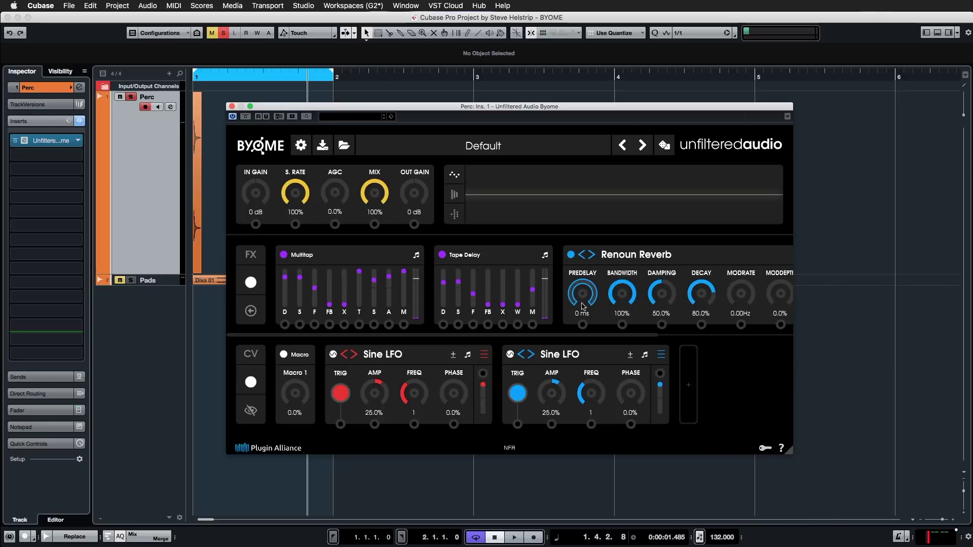
Step: Lower the Renoun Reverb's tail to 47.1% and its mix to 26% while the percussion loop plays
{"action": "left_click_drag", "start_coordinate": [583, 334], "coordinate": [769, 345]}
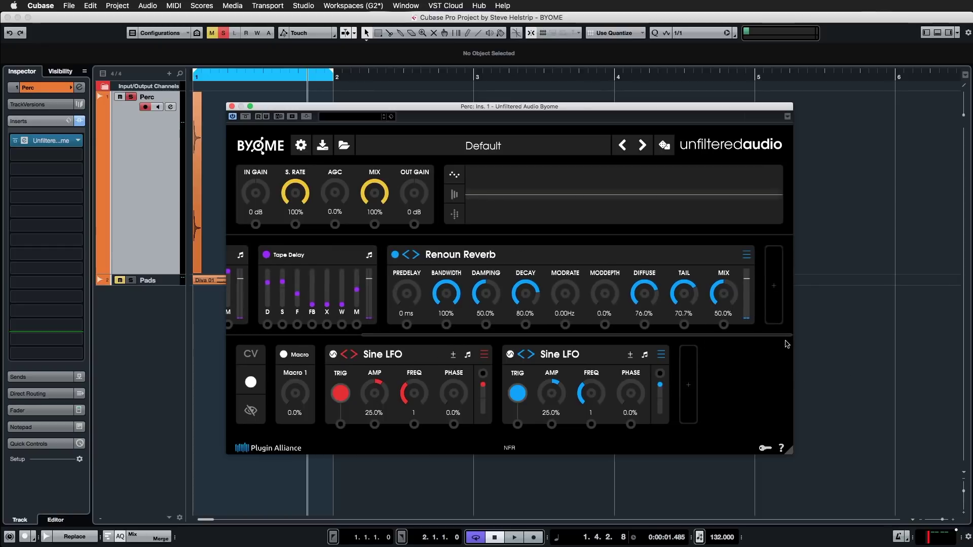
{"action": "key", "text": "space"}
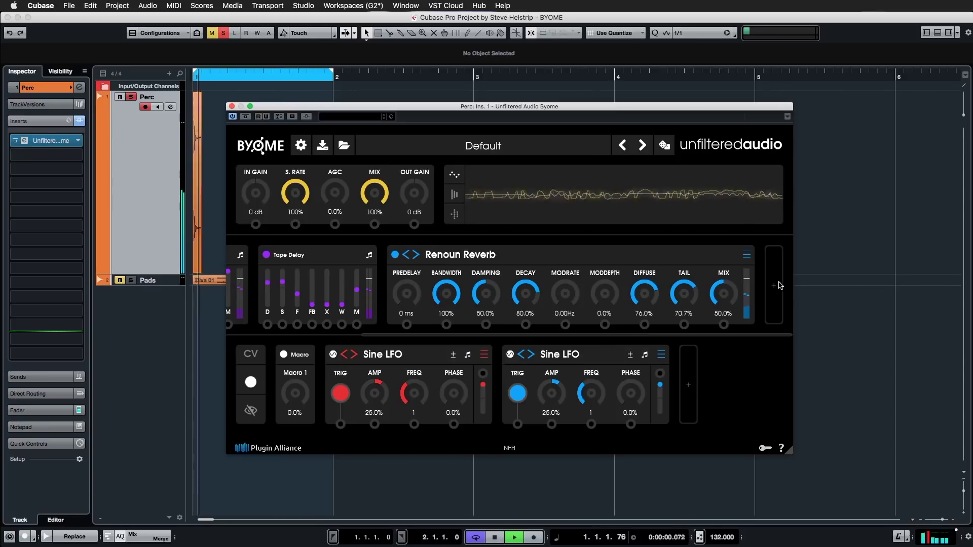
{"action": "left_click_drag", "start_coordinate": [683, 299], "coordinate": [689, 328]}
{"action": "left_click_drag", "start_coordinate": [724, 298], "coordinate": [728, 332]}
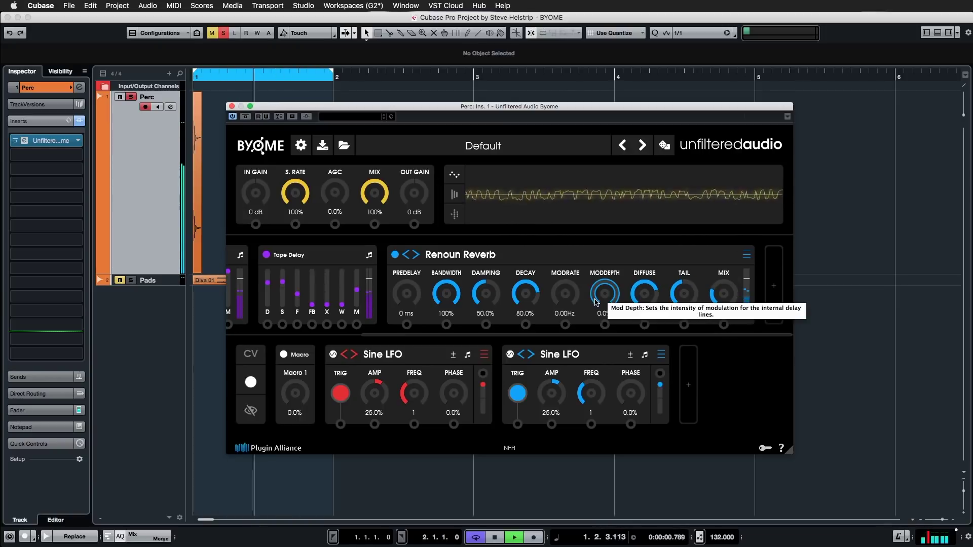
Step: Set the Renoun Reverb's mod depth to 23.3%, decay to 52.3%, damping to 24.6% and mix to 24.8%, and stop playback
{"action": "left_click_drag", "start_coordinate": [601, 286], "coordinate": [601, 259]}
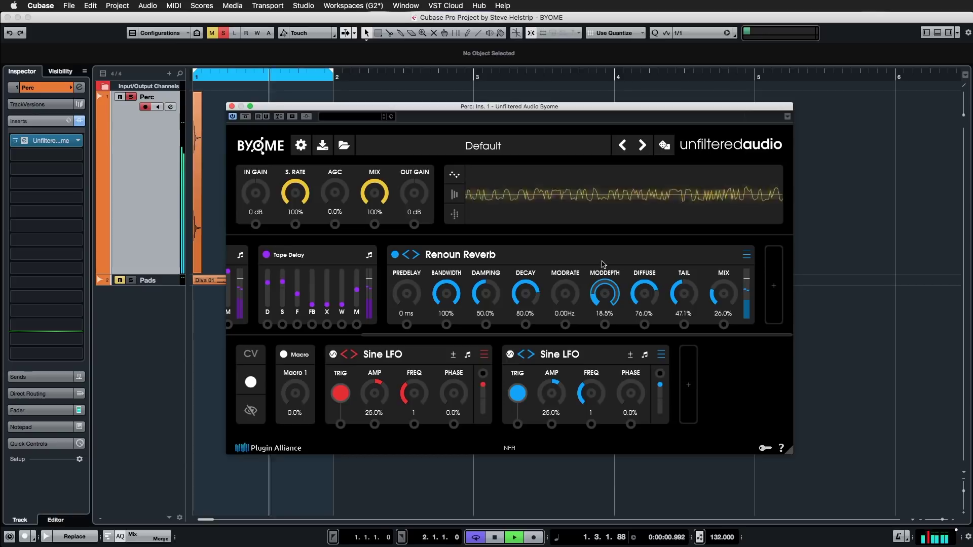
{"action": "left_click_drag", "start_coordinate": [526, 294], "coordinate": [533, 340]}
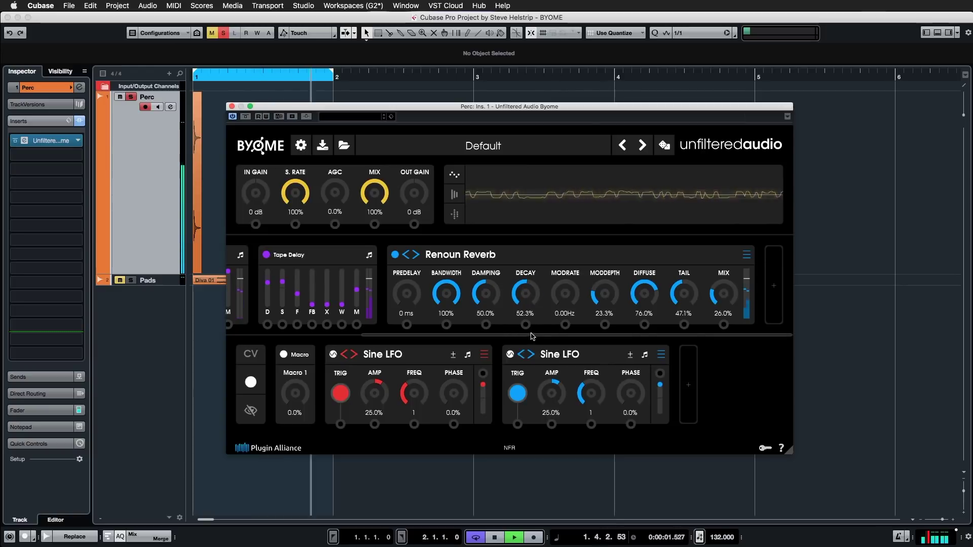
{"action": "left_click_drag", "start_coordinate": [486, 294], "coordinate": [494, 331]}
{"action": "key", "text": "space"}
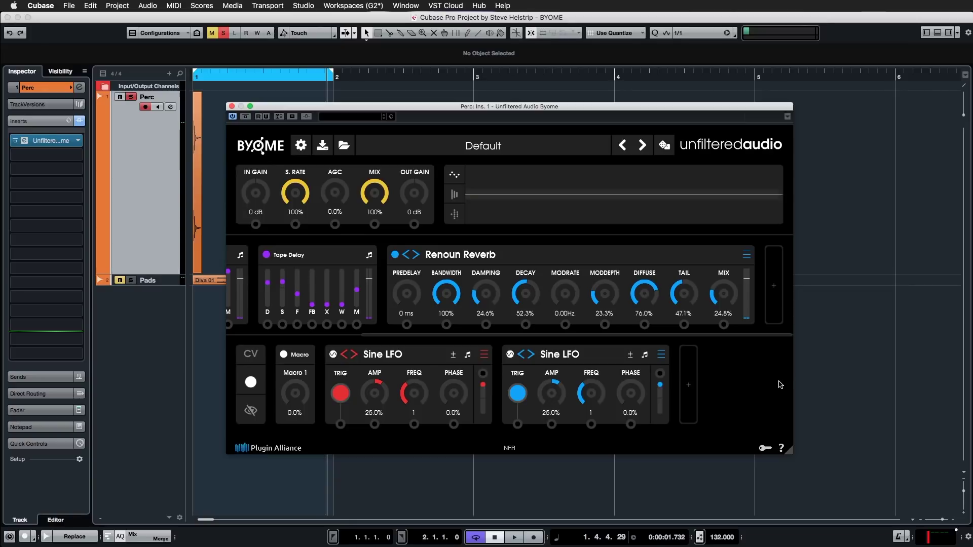
Step: Add a Flanger effect to the chain after the Renoun Reverb
{"action": "left_click", "coordinate": [775, 291]}
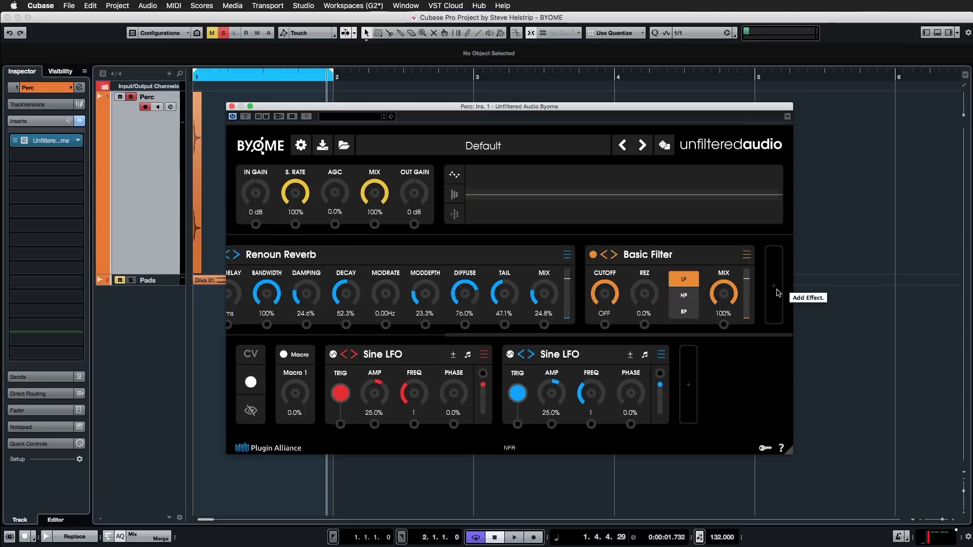
{"action": "left_click", "coordinate": [748, 256]}
{"action": "mouse_move", "coordinate": [783, 371]}
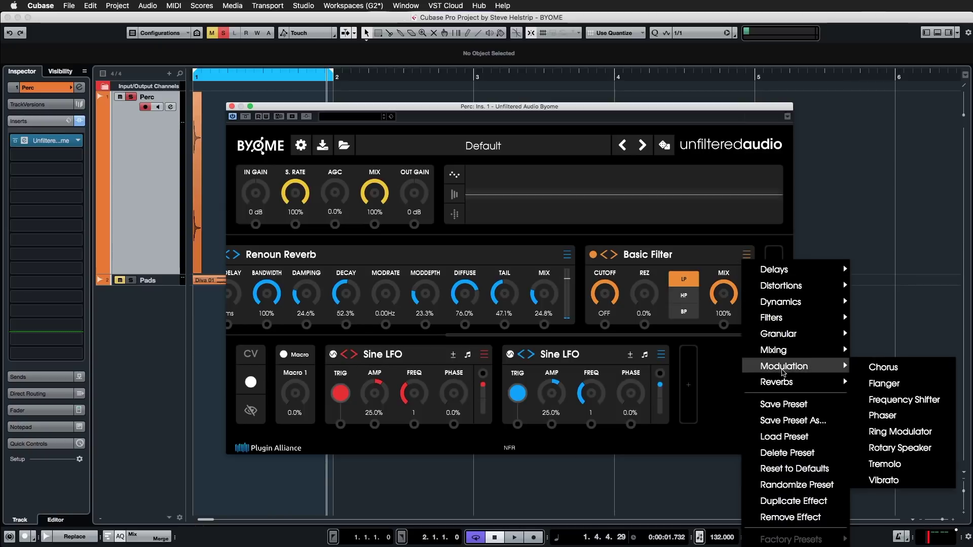
{"action": "left_click", "coordinate": [890, 383]}
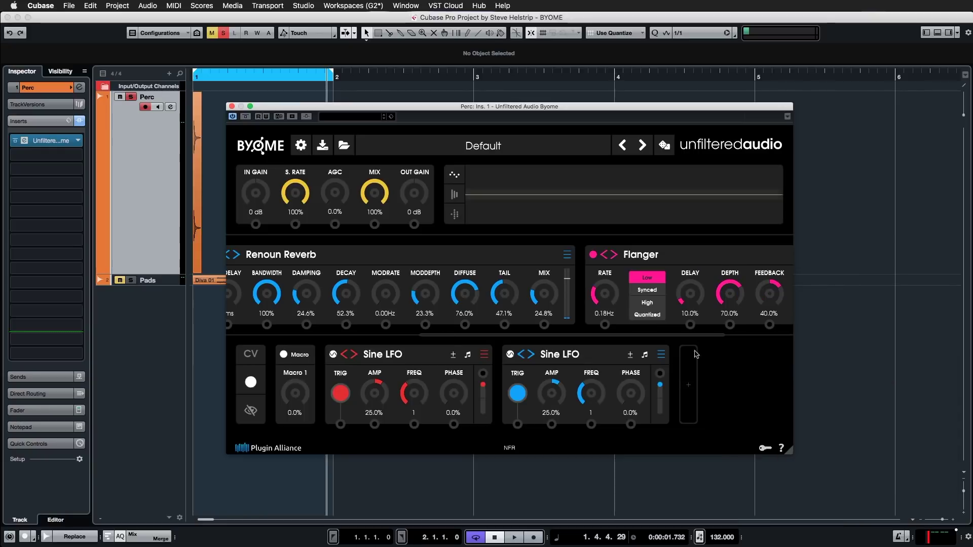
Step: Set the Flanger's rate to 0 Hz, depth to 0%, feedback to 100% and delay to about 24.1% while auditioning the loop
{"action": "left_click_drag", "start_coordinate": [661, 338], "coordinate": [755, 337]}
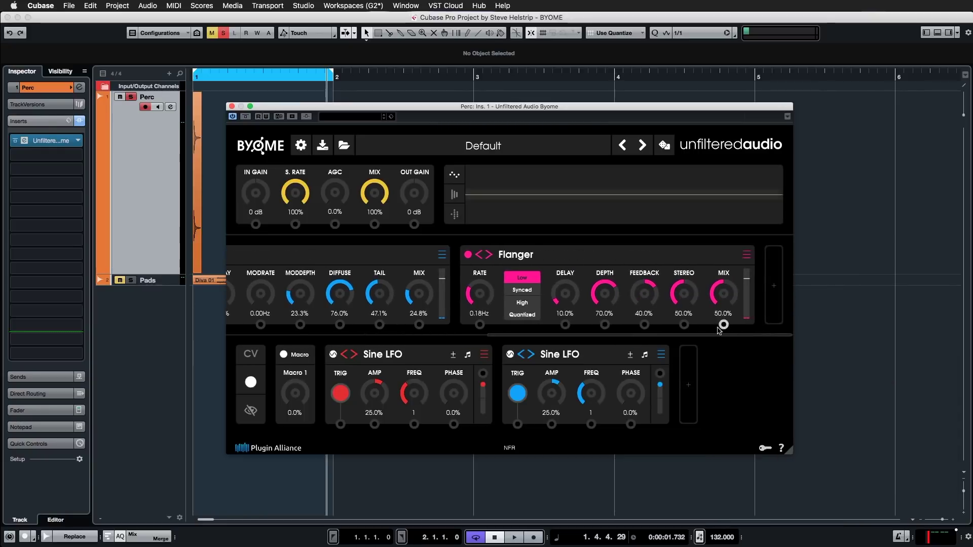
{"action": "key", "text": "space"}
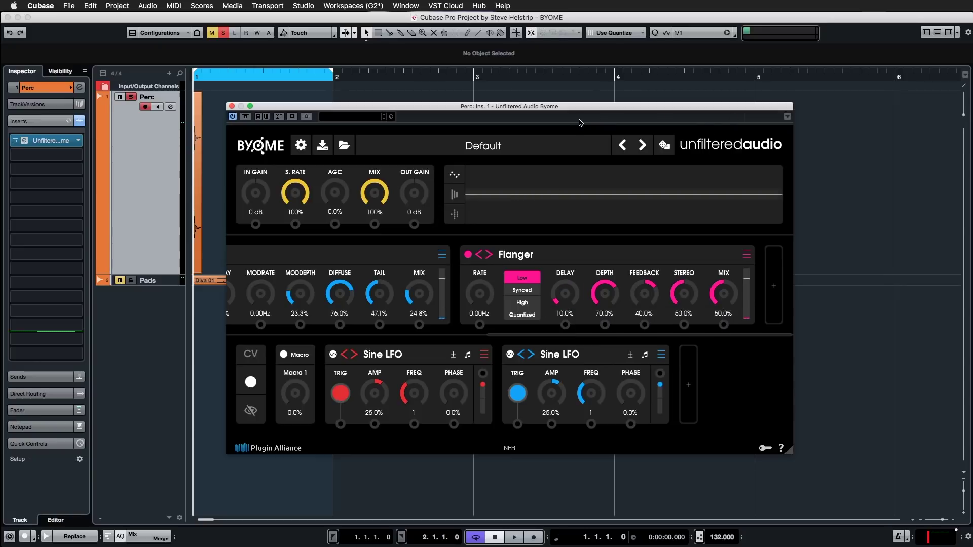
{"action": "key", "text": "space"}
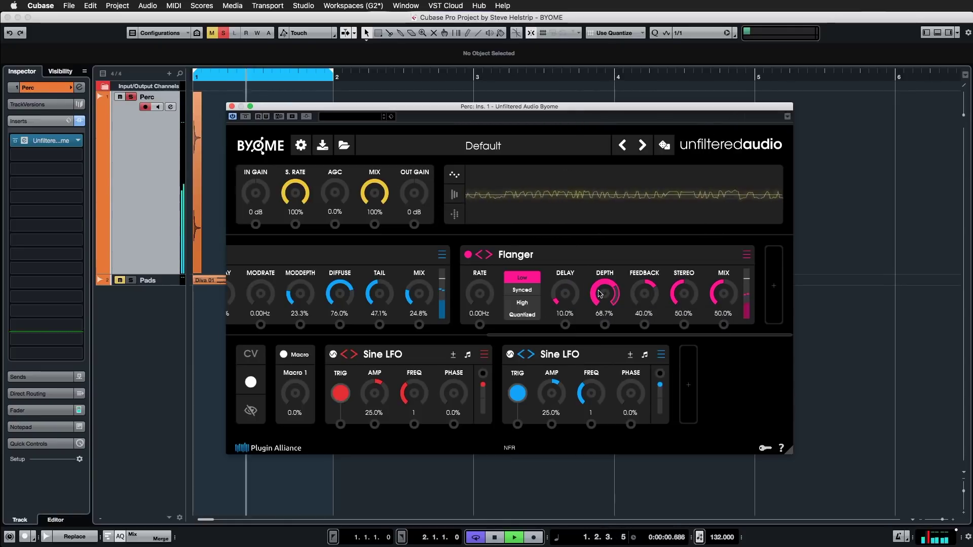
{"action": "left_click_drag", "start_coordinate": [600, 291], "coordinate": [603, 398]}
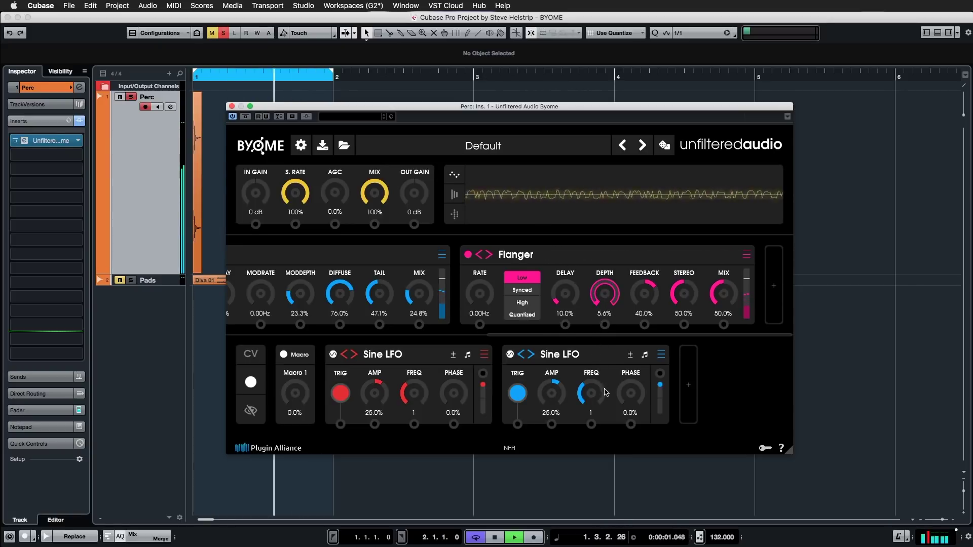
{"action": "left_click_drag", "start_coordinate": [645, 292], "coordinate": [643, 235]}
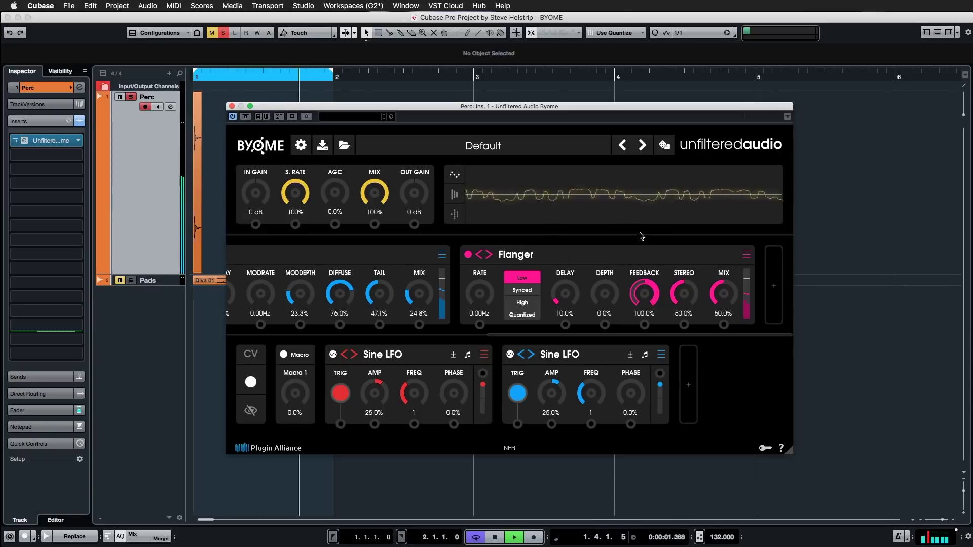
{"action": "left_click_drag", "start_coordinate": [564, 300], "coordinate": [559, 262]}
{"action": "key", "text": "space"}
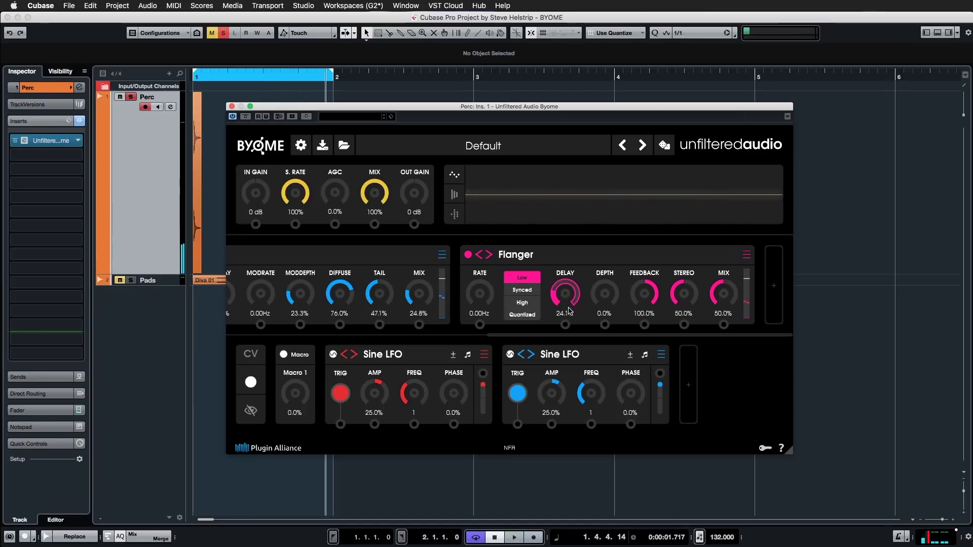
Step: Set the Flanger's delay to about 11.4% and audition the percussion loop
{"action": "left_click_drag", "start_coordinate": [573, 339], "coordinate": [575, 336]}
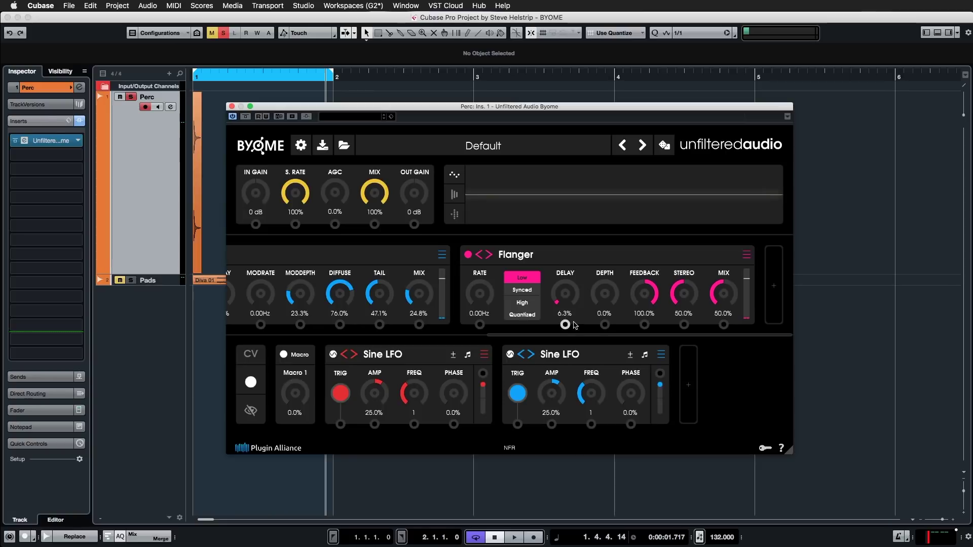
{"action": "left_click_drag", "start_coordinate": [564, 279], "coordinate": [565, 283]}
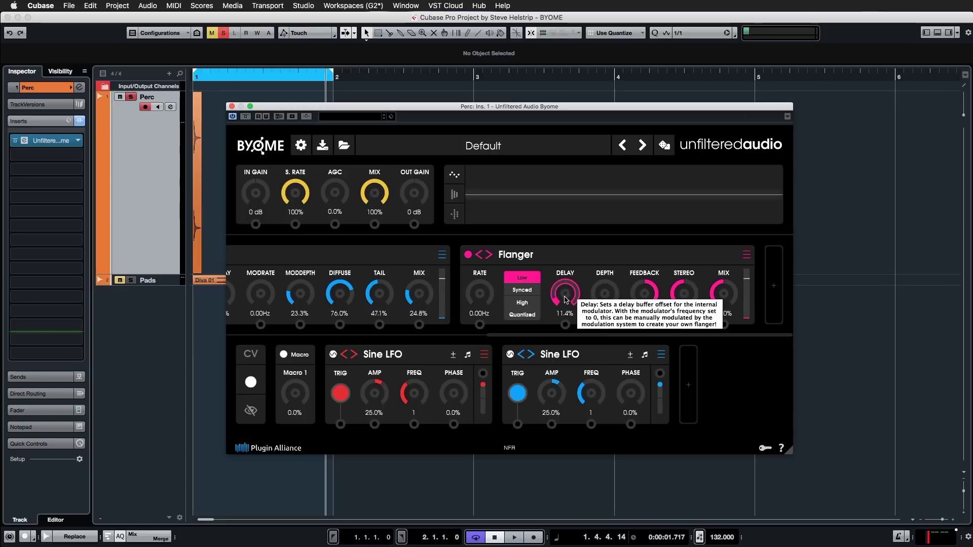
{"action": "key", "text": "space"}
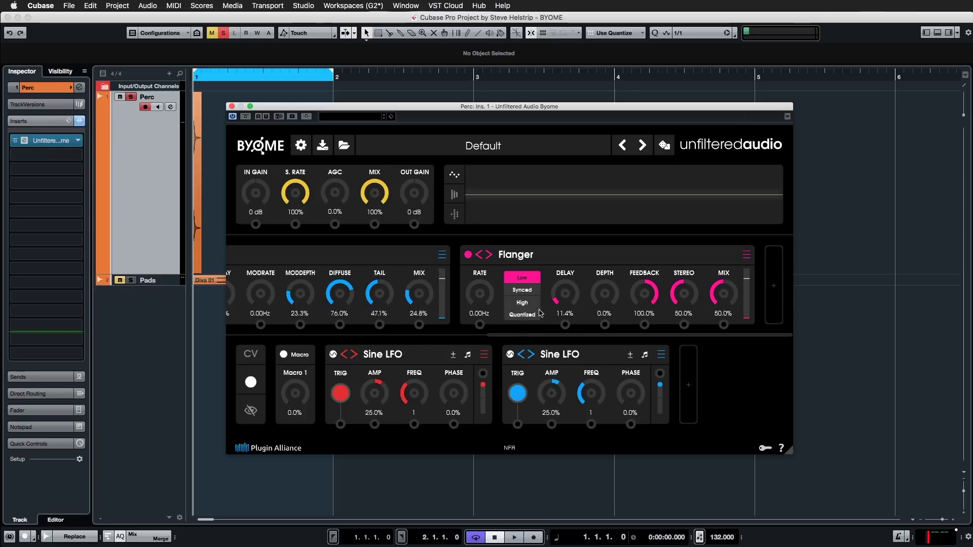
{"action": "key", "text": "space"}
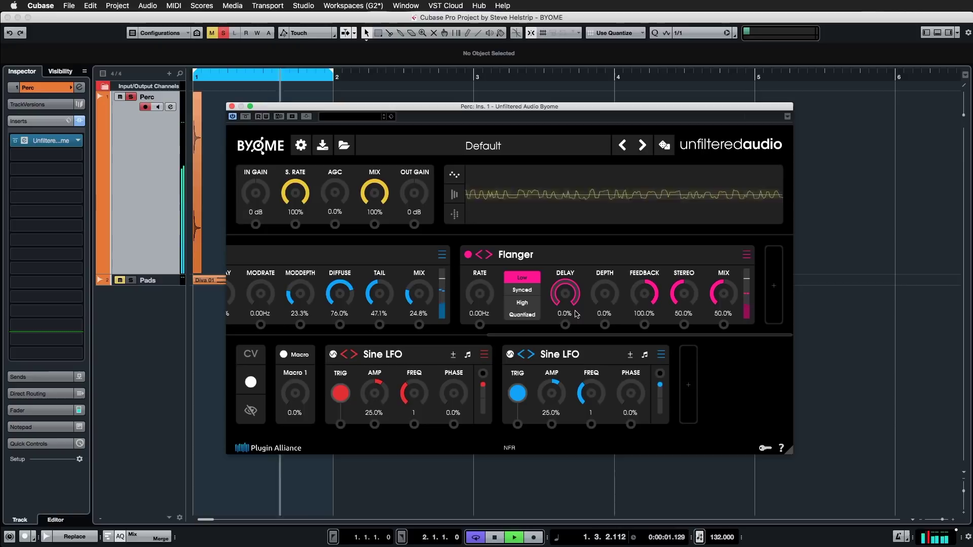
Step: Raise the Flanger's stereo and mix to 100% and sweep its delay down to 0% while the loop plays
{"action": "mouse_move", "coordinate": [576, 305]}
{"action": "left_mouse_down"}
{"action": "mouse_move", "coordinate": [562, 190]}
{"action": "mouse_move", "coordinate": [567, 297]}
{"action": "left_mouse_up"}
{"action": "key", "text": "space"}
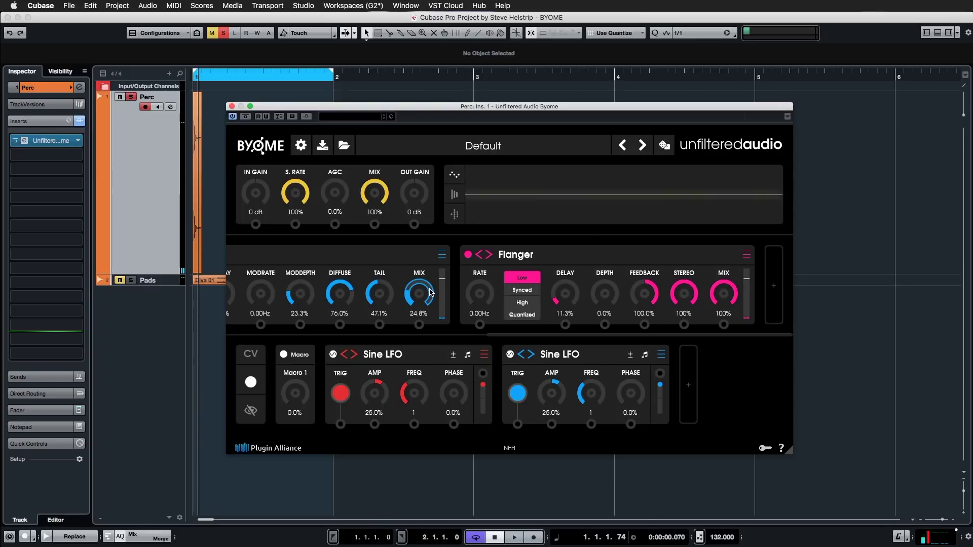
{"action": "key", "text": "space"}
{"action": "left_click_drag", "start_coordinate": [573, 298], "coordinate": [568, 324]}
{"action": "key", "text": "space"}
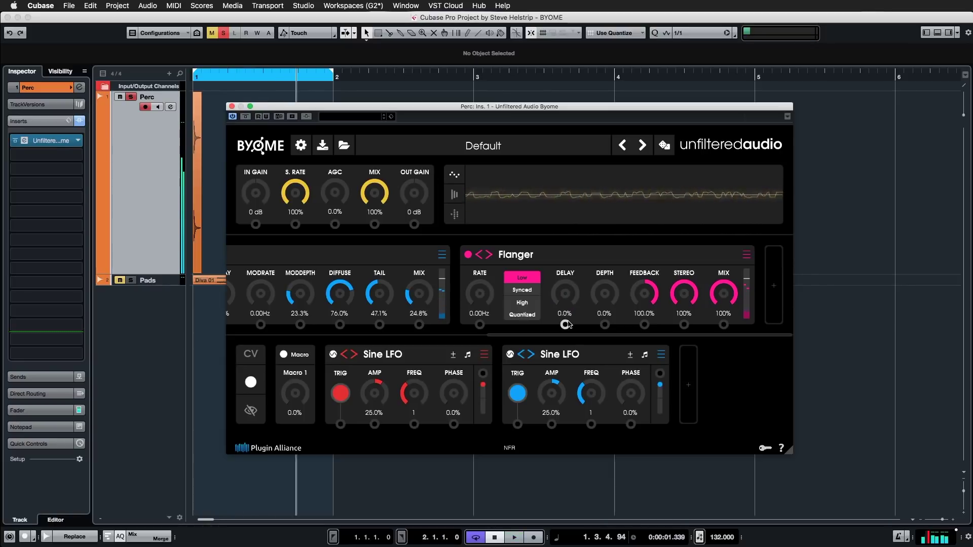
Step: Add a Frequency Shifter effect to the chain after the Flanger
{"action": "left_click", "coordinate": [779, 280]}
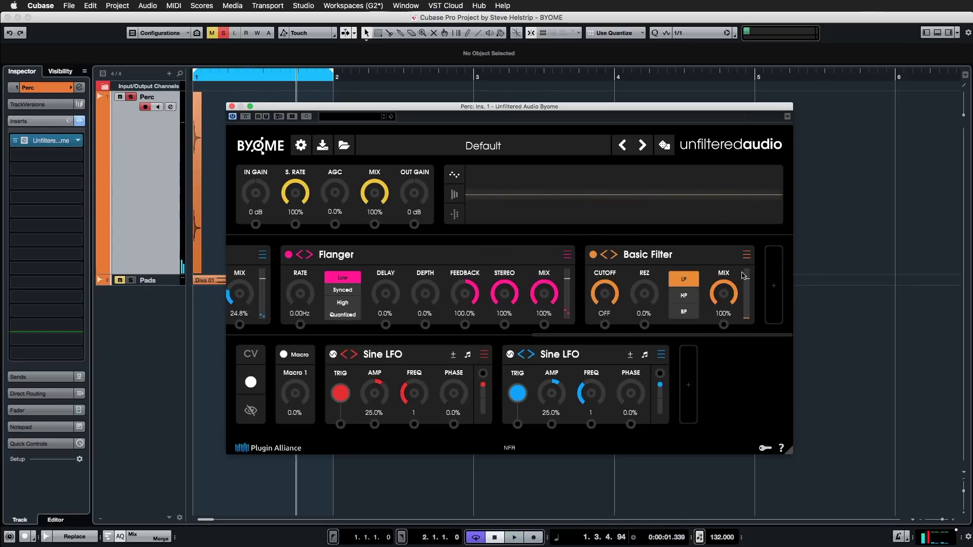
{"action": "left_click", "coordinate": [748, 256]}
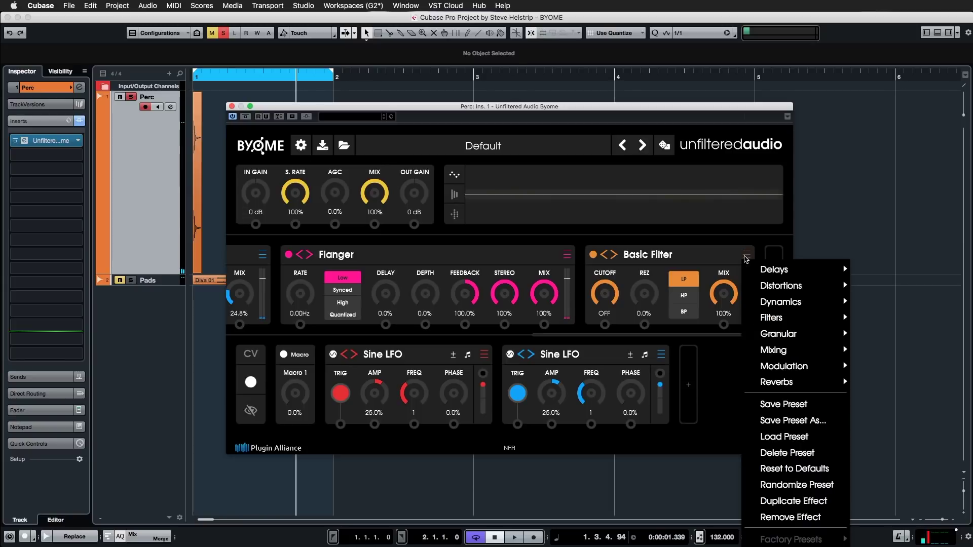
{"action": "mouse_move", "coordinate": [770, 333]}
{"action": "mouse_move", "coordinate": [789, 316]}
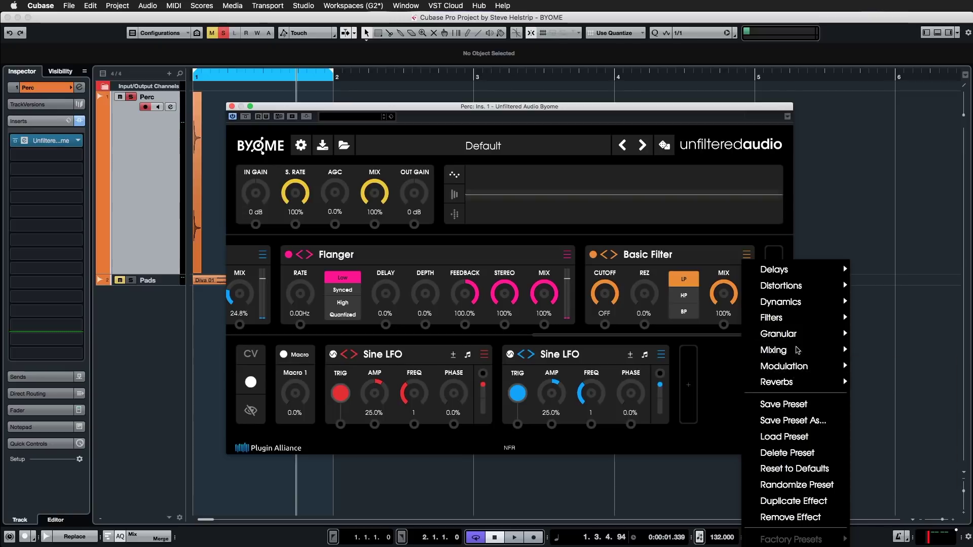
{"action": "mouse_move", "coordinate": [803, 375]}
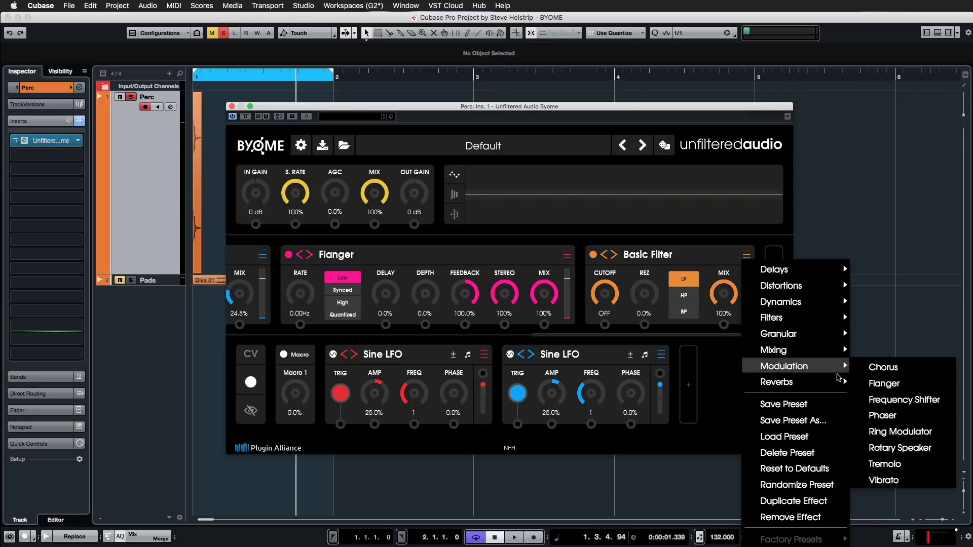
{"action": "left_click", "coordinate": [907, 399]}
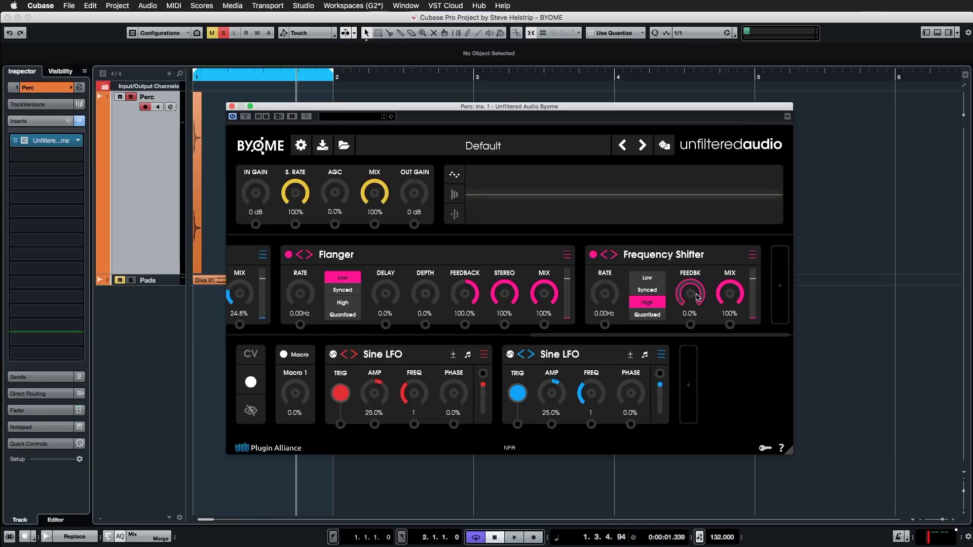
Step: Set the Frequency Shifter's feedback to 57.5% and lower its rate to -716.30 Hz while the loop plays
{"action": "left_click_drag", "start_coordinate": [697, 285], "coordinate": [697, 262]}
{"action": "key", "text": "space"}
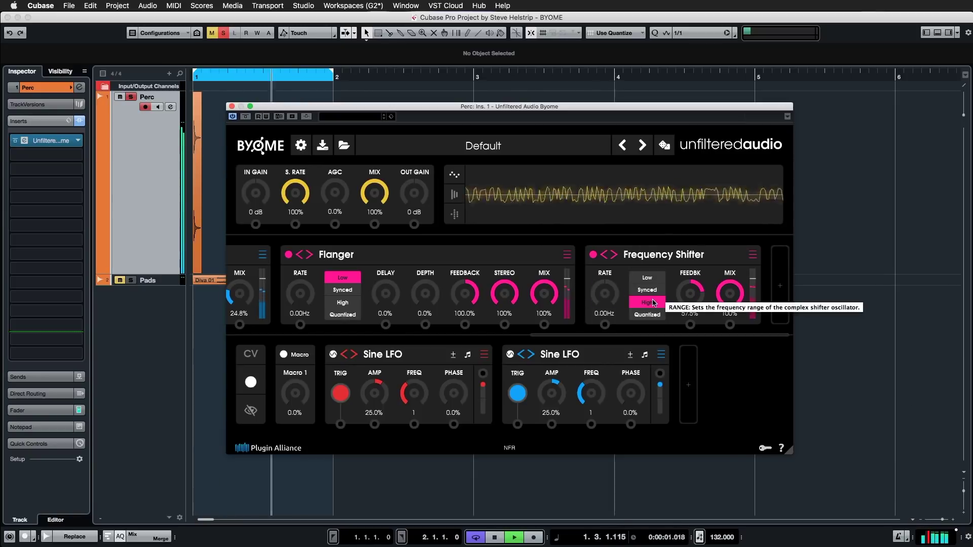
{"action": "left_click_drag", "start_coordinate": [609, 298], "coordinate": [616, 361]}
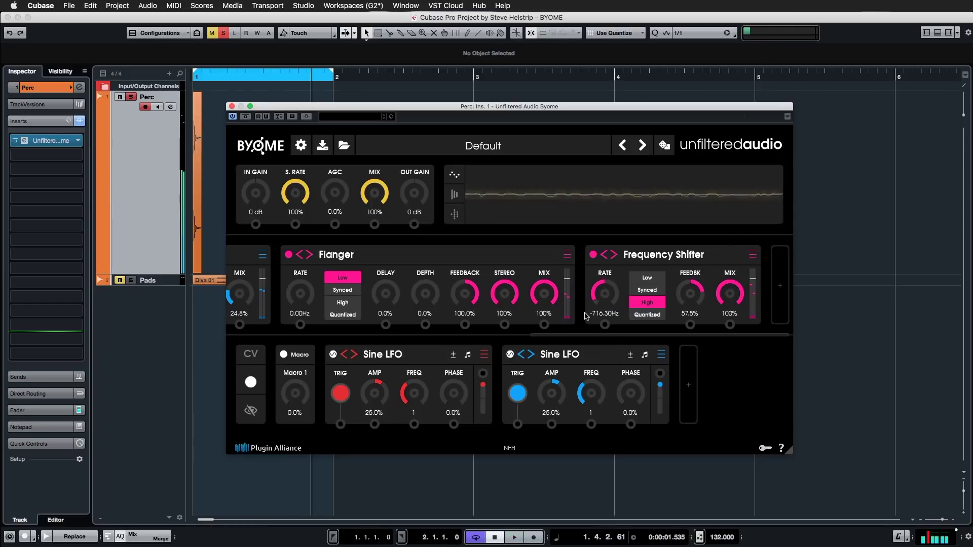
Step: Bypass the BYOME plug-in to audition the dry percussion loop, and reactivate it
{"action": "left_click", "coordinate": [246, 117]}
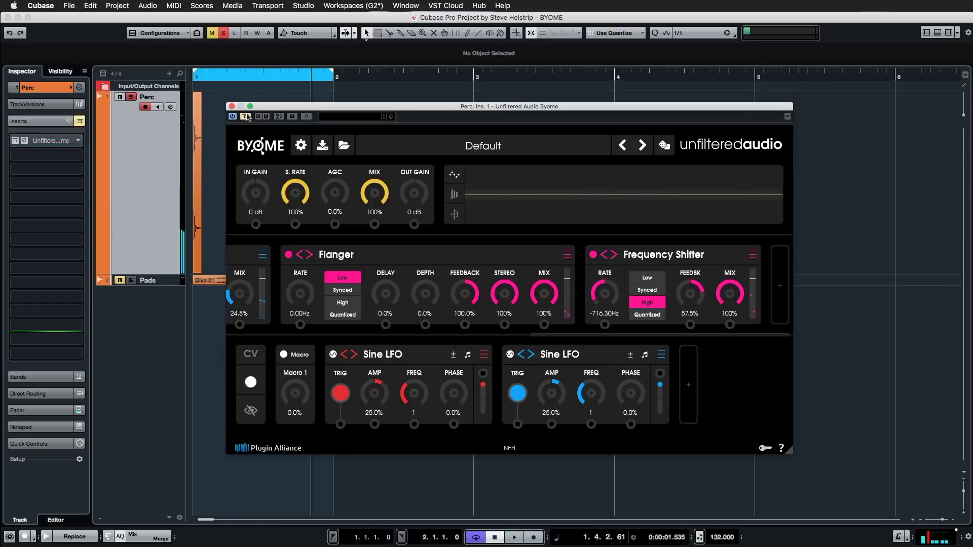
{"action": "key", "text": "space"}
{"action": "key", "text": "space"}
{"action": "key", "text": "space"}
{"action": "key", "text": "space"}
{"action": "key", "text": "space"}
{"action": "left_click", "coordinate": [247, 117]}
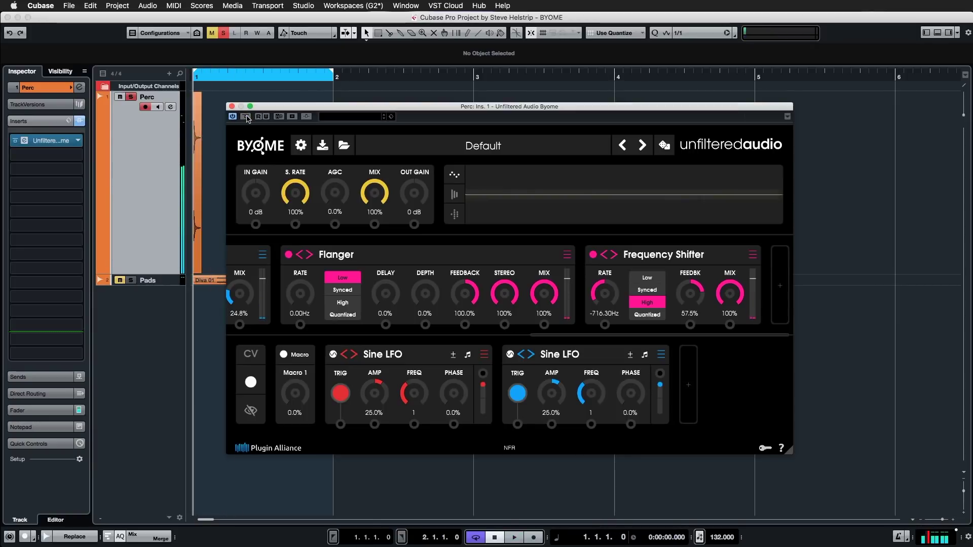
Step: Set the Frequency Shifter's rate to -5.14 Hz and the Flanger's delay to about 11% while auditioning the loop
{"action": "key", "text": "space"}
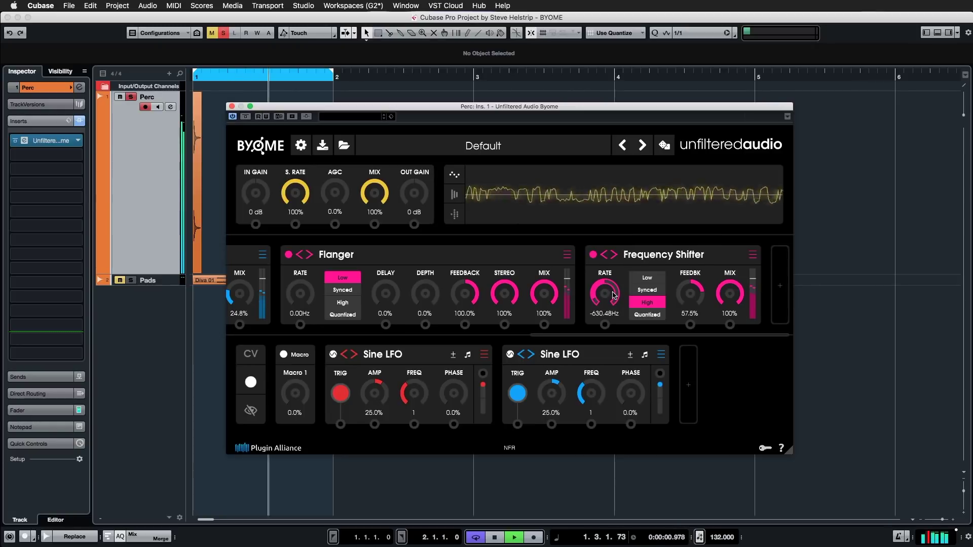
{"action": "left_click_drag", "start_coordinate": [613, 295], "coordinate": [609, 240]}
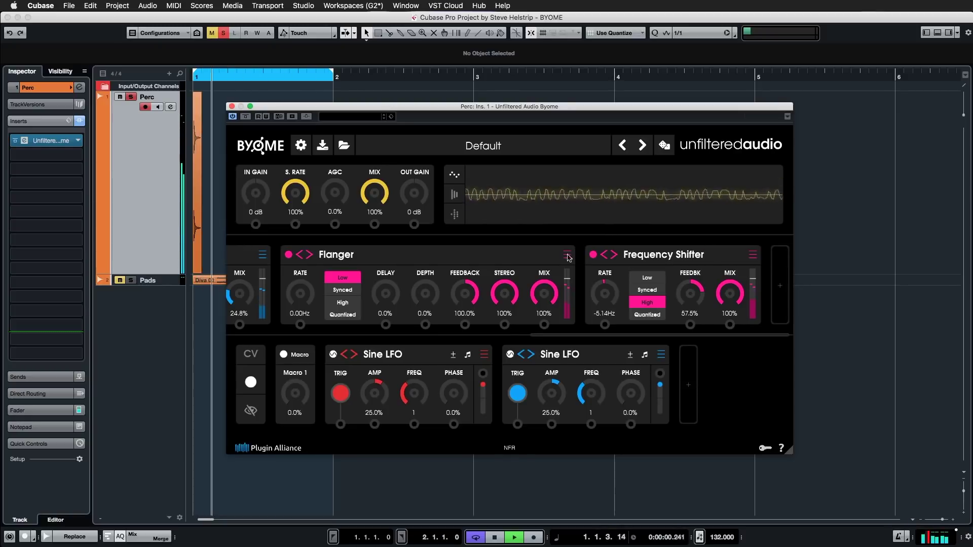
{"action": "left_click_drag", "start_coordinate": [395, 295], "coordinate": [390, 219]}
{"action": "key", "text": "space"}
{"action": "left_click_drag", "start_coordinate": [391, 284], "coordinate": [390, 294]}
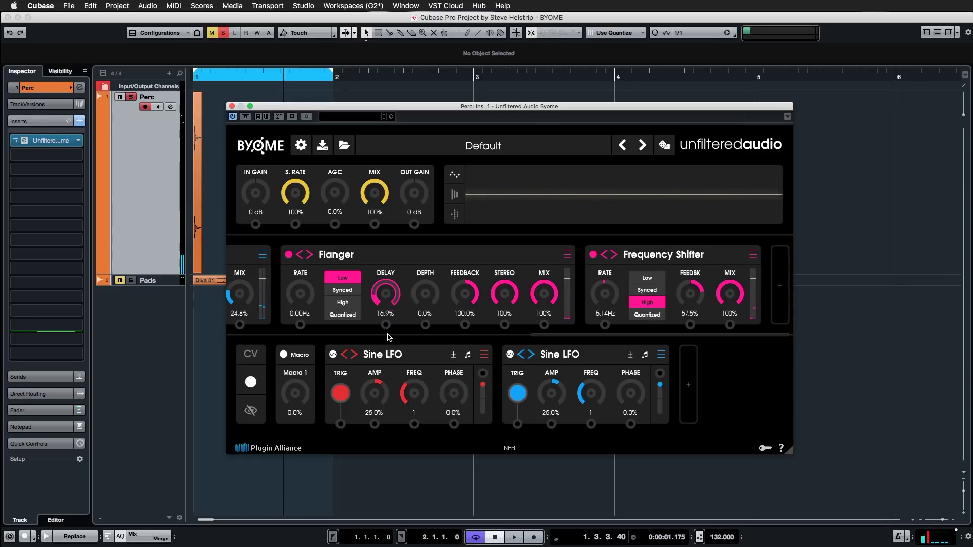
Step: Try lowering the plug-in's global sample rate to about 8% during playback, and restore it to 100%
{"action": "scroll", "coordinate": [461, 262], "scroll_direction": "left", "scroll_amount": 2}
{"action": "key", "text": "period"}
{"action": "key", "text": "space"}
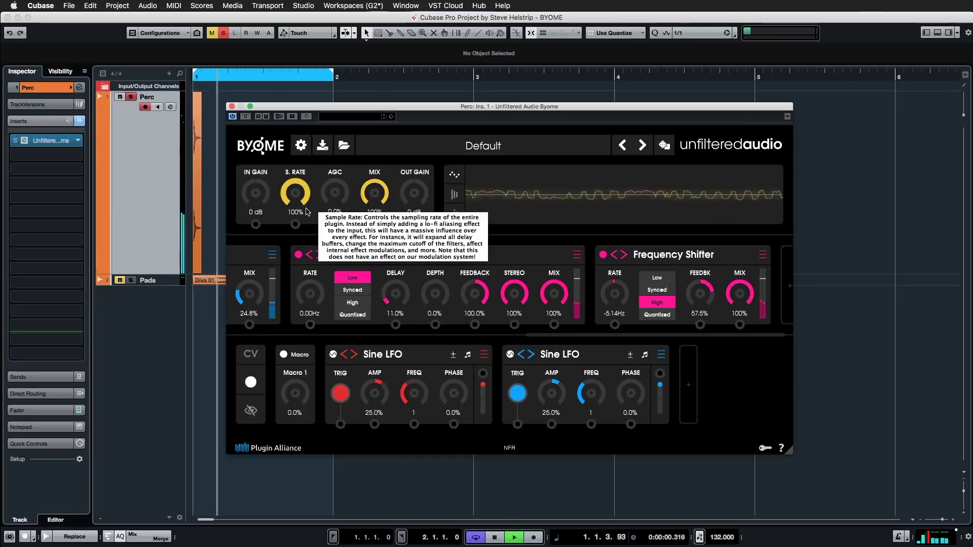
{"action": "left_click_drag", "start_coordinate": [302, 191], "coordinate": [303, 276]}
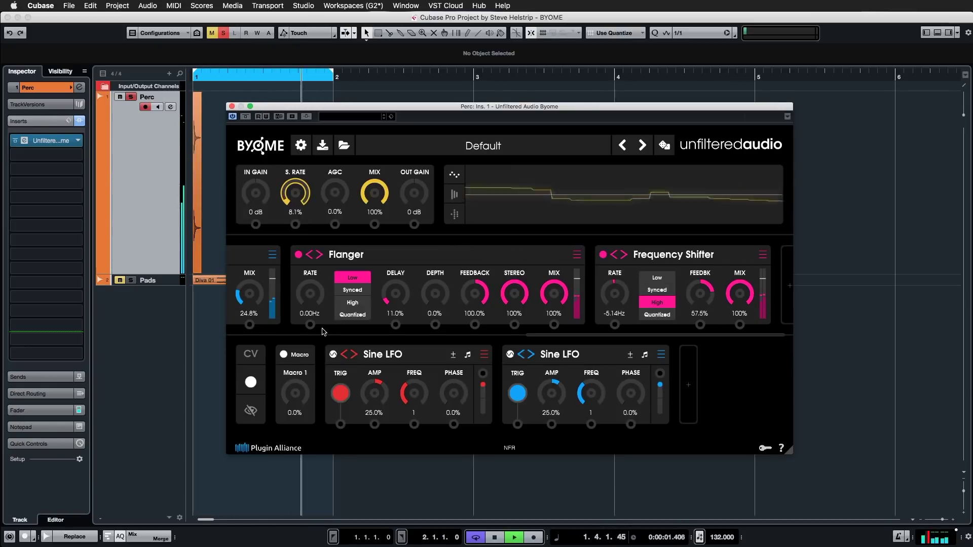
{"action": "key", "text": "space"}
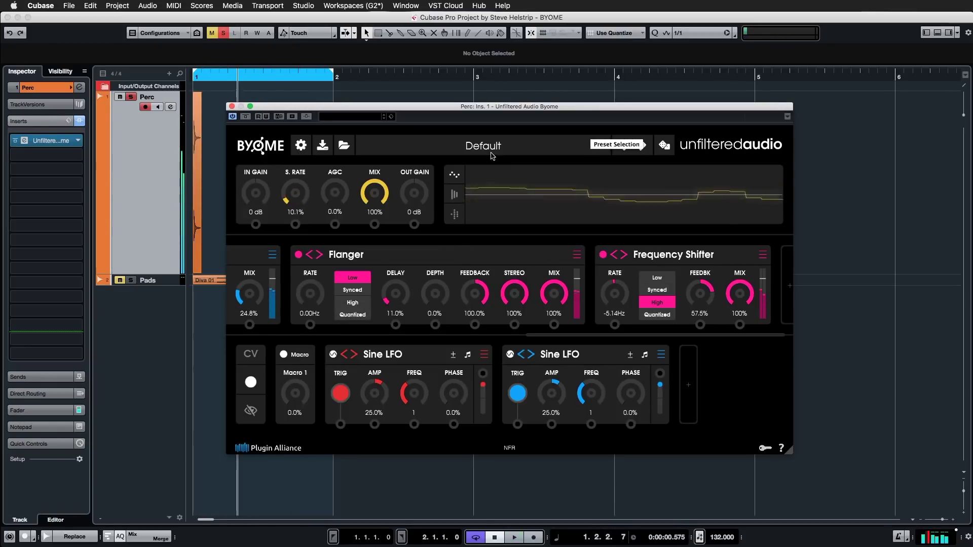
{"action": "left_click_drag", "start_coordinate": [296, 198], "coordinate": [284, 101]}
{"action": "key", "text": "space"}
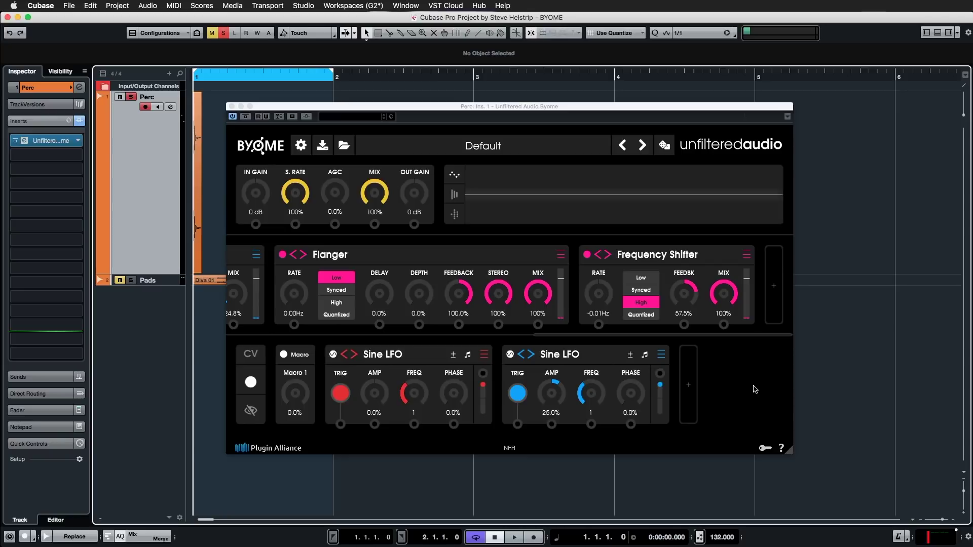
Step: Lower the Flanger's feedback to 36.6% and set its delay to 3.8% while auditioning the loop
{"action": "left_click_drag", "start_coordinate": [459, 295], "coordinate": [460, 347]}
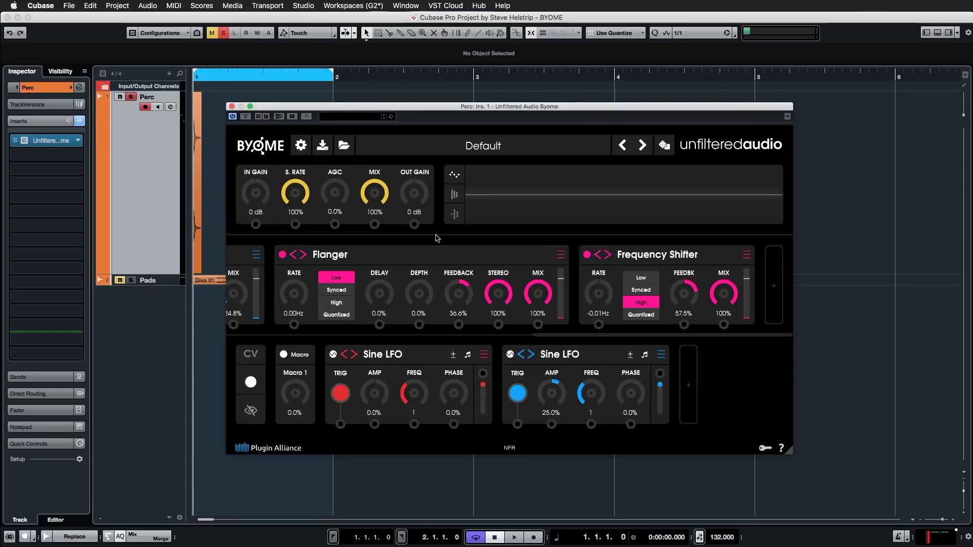
{"action": "key", "text": "space"}
{"action": "mouse_move", "coordinate": [379, 296]}
{"action": "left_mouse_down"}
{"action": "mouse_move", "coordinate": [380, 271]}
{"action": "mouse_move", "coordinate": [382, 302]}
{"action": "left_mouse_up"}
{"action": "key", "text": "space"}
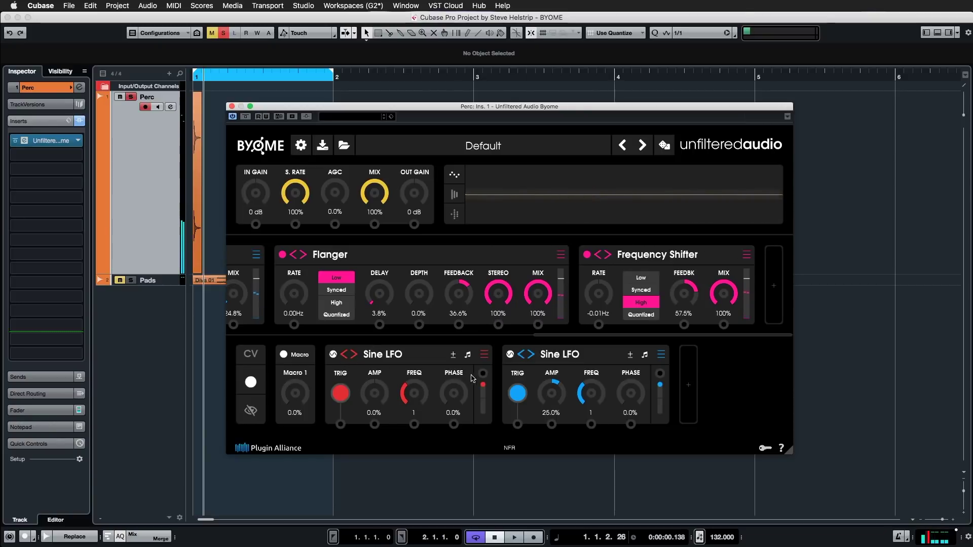
Step: Route the first Sine LFO to the Flanger's delay, with LFO amplitude at 34.5% and delay at 29%
{"action": "left_click_drag", "start_coordinate": [469, 360], "coordinate": [380, 325]}
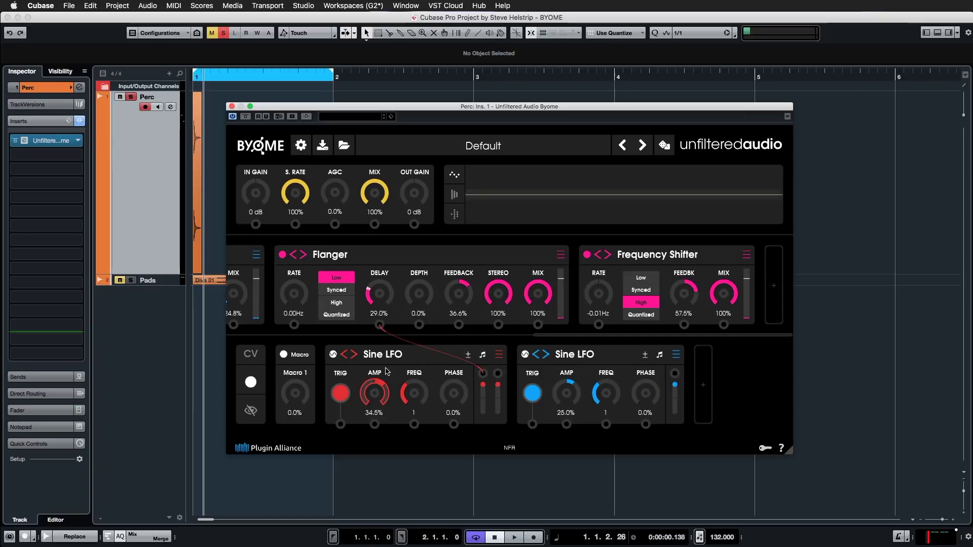
Step: Switch the first LFO through the Saw/Tri and Square shapes and return it to Sine
{"action": "left_click", "coordinate": [354, 355]}
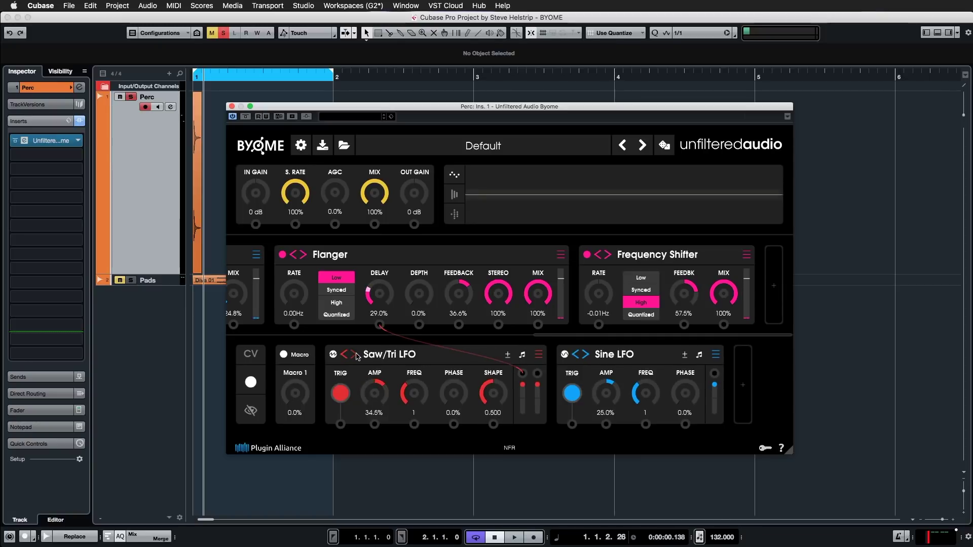
{"action": "left_click", "coordinate": [354, 355]}
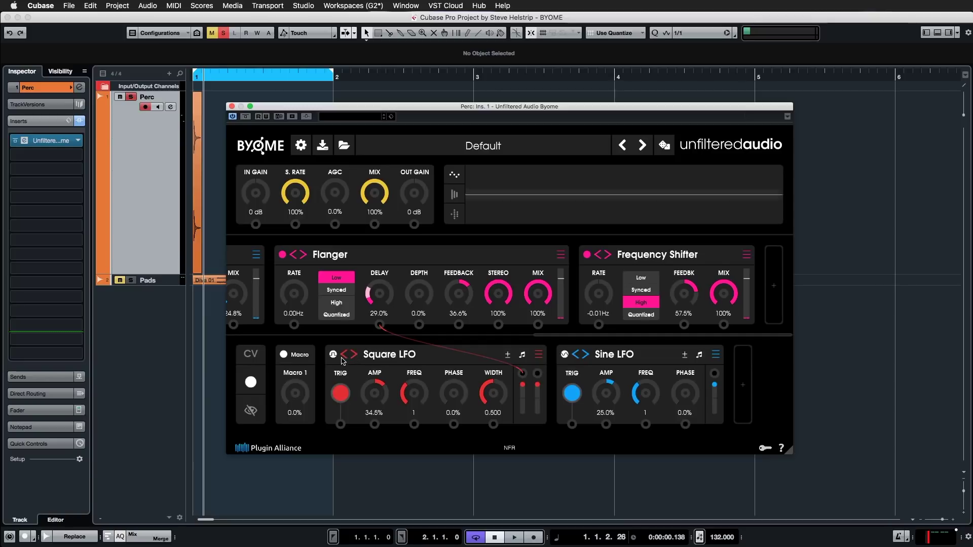
{"action": "left_click", "coordinate": [344, 356]}
{"action": "left_click", "coordinate": [344, 356]}
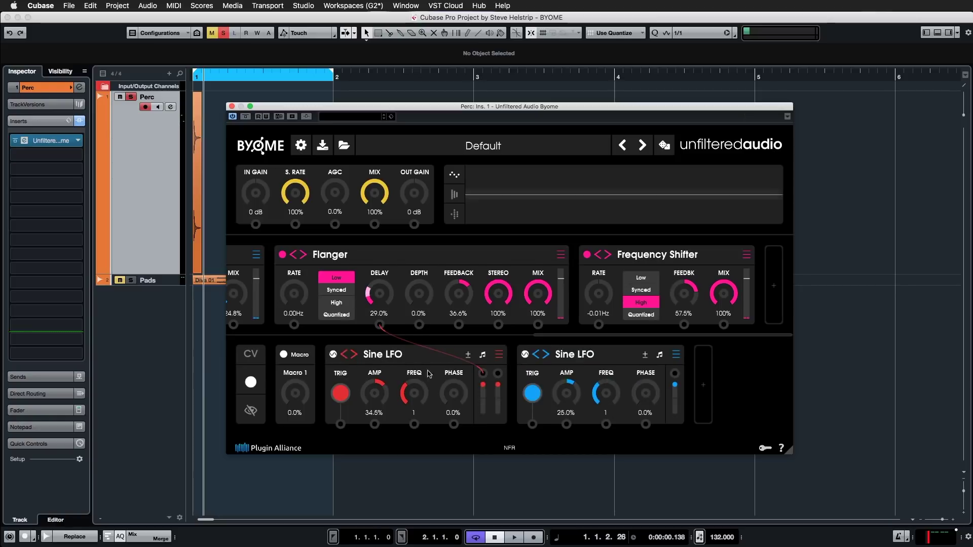
{"action": "left_click", "coordinate": [344, 356]}
{"action": "left_click", "coordinate": [354, 355]}
Step: Set the first LFO's frequency to 8, the Flanger's delay to 13.6% and a slightly lower modulation amount while auditioning
{"action": "key", "text": "space"}
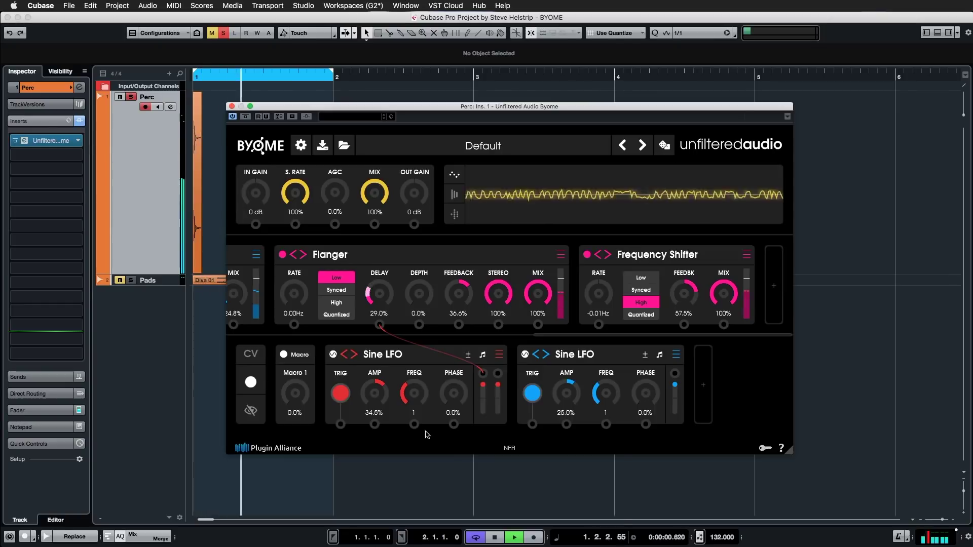
{"action": "mouse_move", "coordinate": [411, 402]}
{"action": "left_mouse_down"}
{"action": "mouse_move", "coordinate": [416, 434]}
{"action": "mouse_move", "coordinate": [412, 392]}
{"action": "left_mouse_up"}
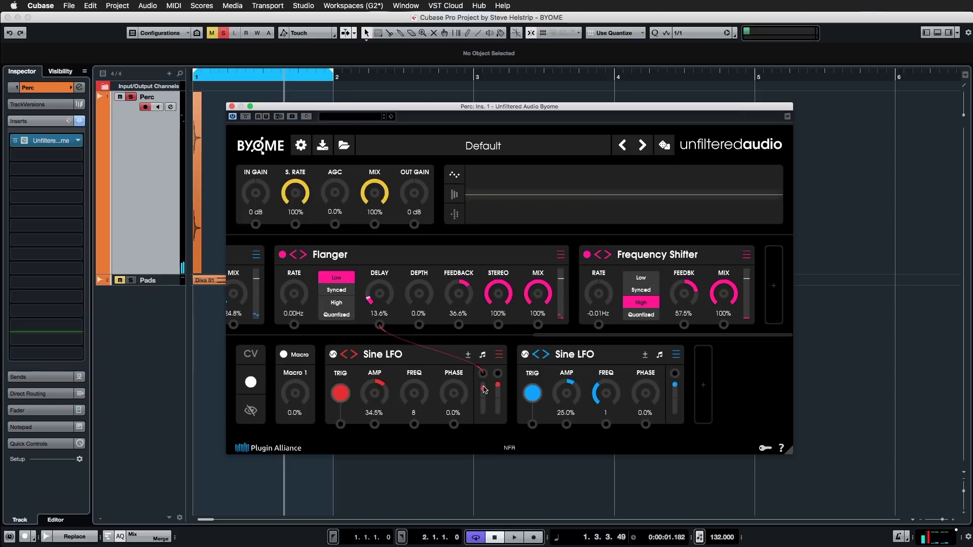
{"action": "key", "text": "space"}
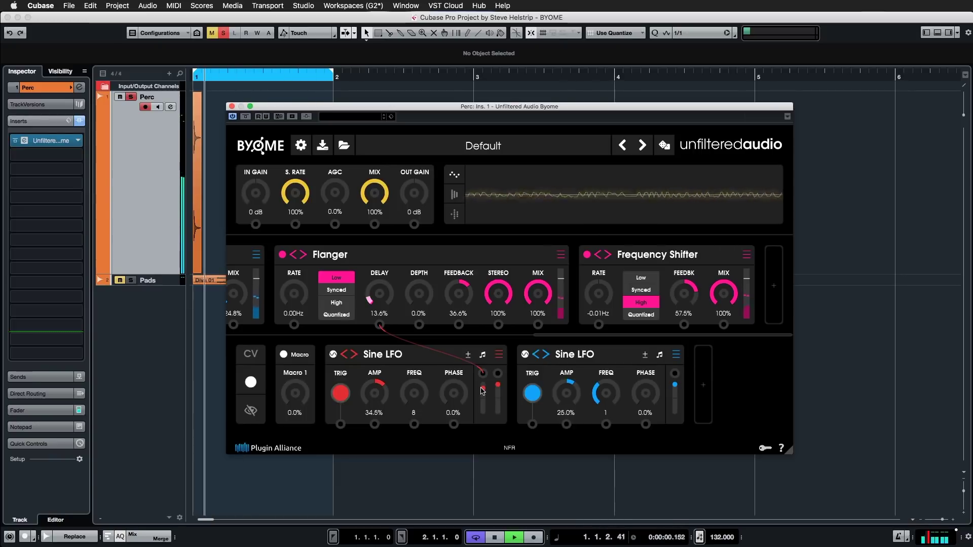
{"action": "key", "text": "space"}
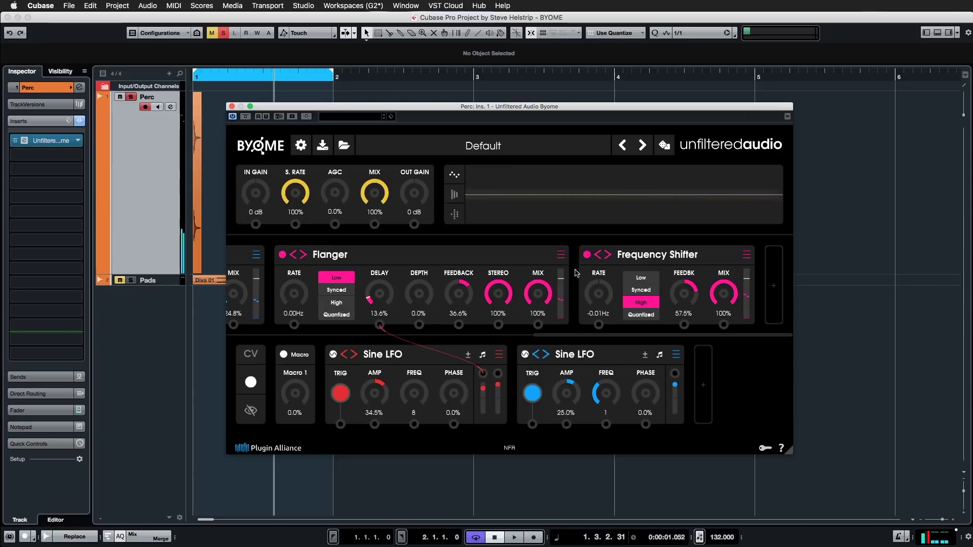
Step: Sweep the Frequency Shifter's rate down to about -508 Hz during playback from the start, and set it to 0.06 Hz
{"action": "key", "text": "Home"}
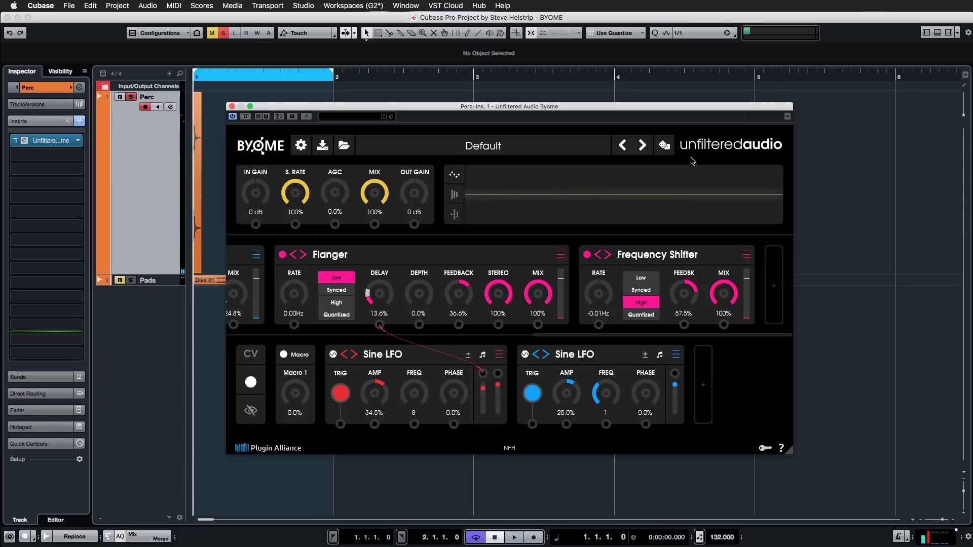
{"action": "key", "text": "space"}
{"action": "left_click_drag", "start_coordinate": [602, 293], "coordinate": [602, 340]}
{"action": "key", "text": "space"}
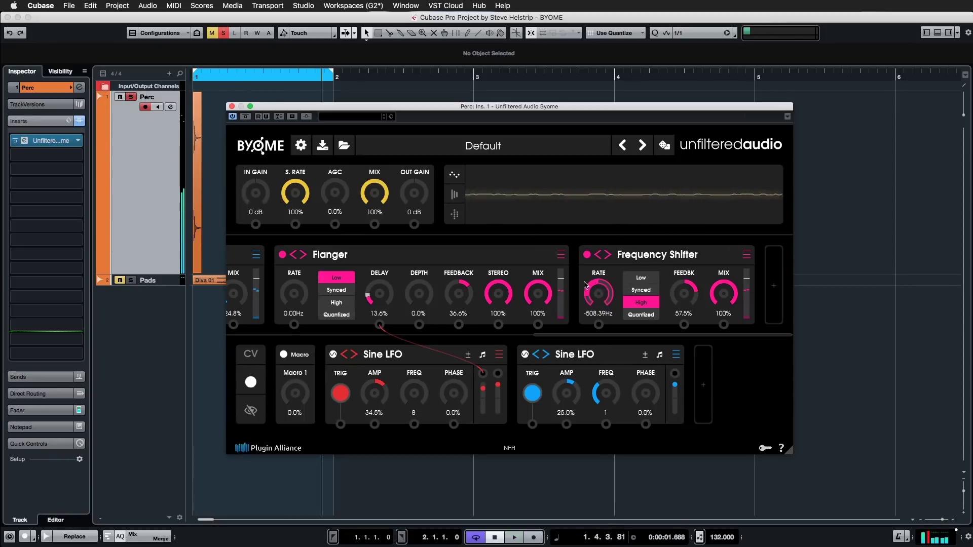
{"action": "left_click_drag", "start_coordinate": [604, 298], "coordinate": [611, 246]}
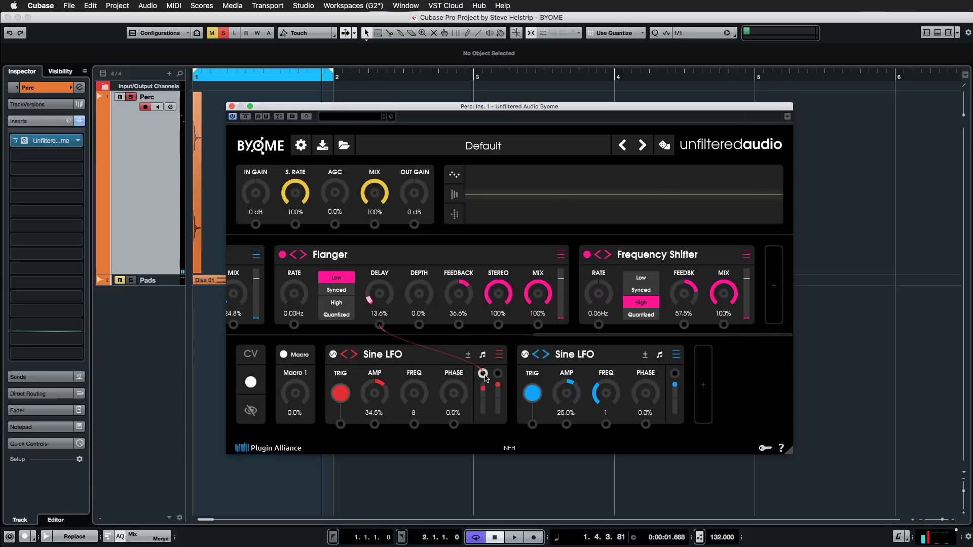
Step: Route the first Sine LFO to the Frequency Shifter's rate and raise the shifter's feedback to 71.4% while the loop plays
{"action": "left_click_drag", "start_coordinate": [514, 360], "coordinate": [599, 326]}
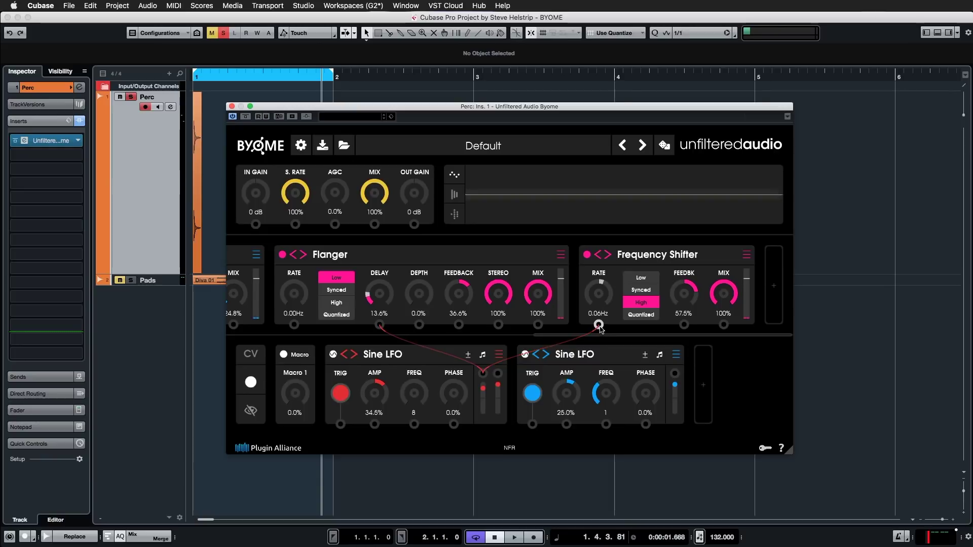
{"action": "key", "text": "space"}
{"action": "key", "text": "space"}
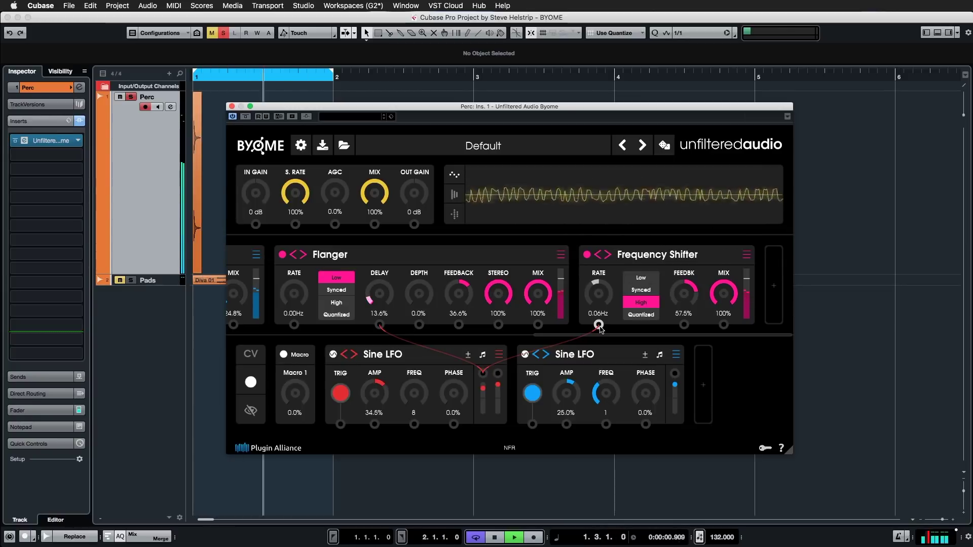
{"action": "left_click_drag", "start_coordinate": [674, 293], "coordinate": [677, 281]}
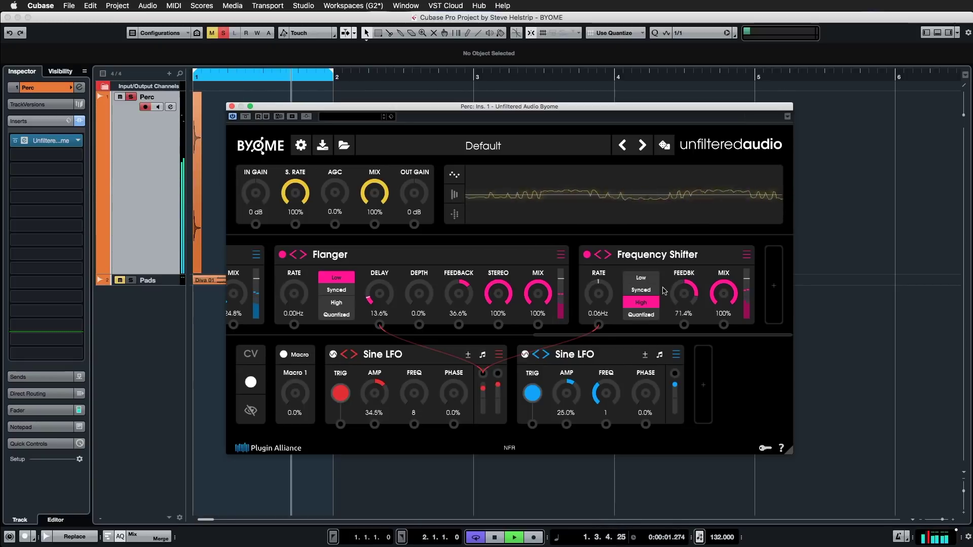